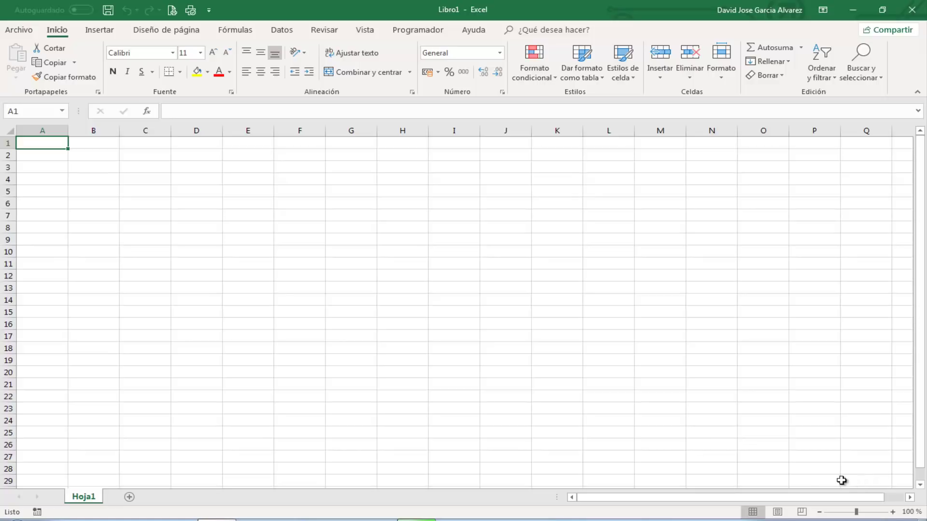
# Enter the labels A1, B1, C1, D1 and E1 across cells A5:E5
pyautogui.click(52, 193)
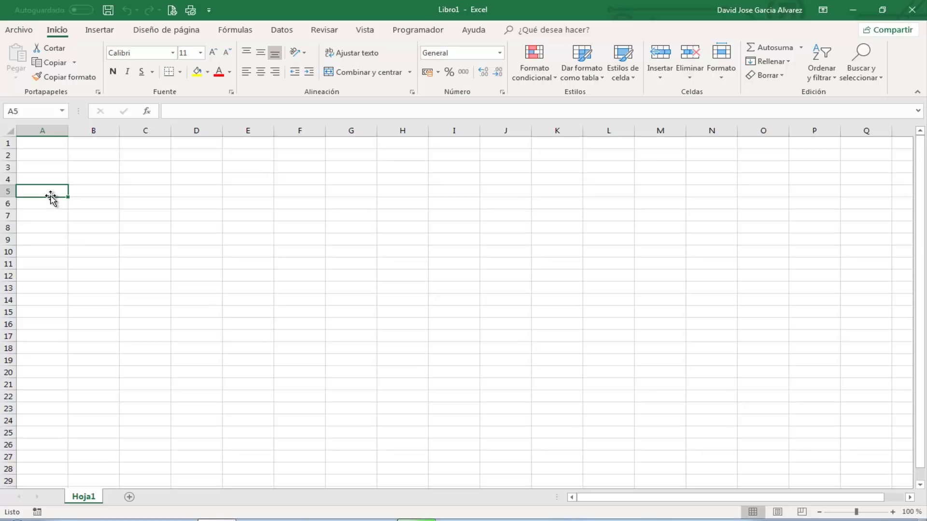
pyautogui.write('Aq')
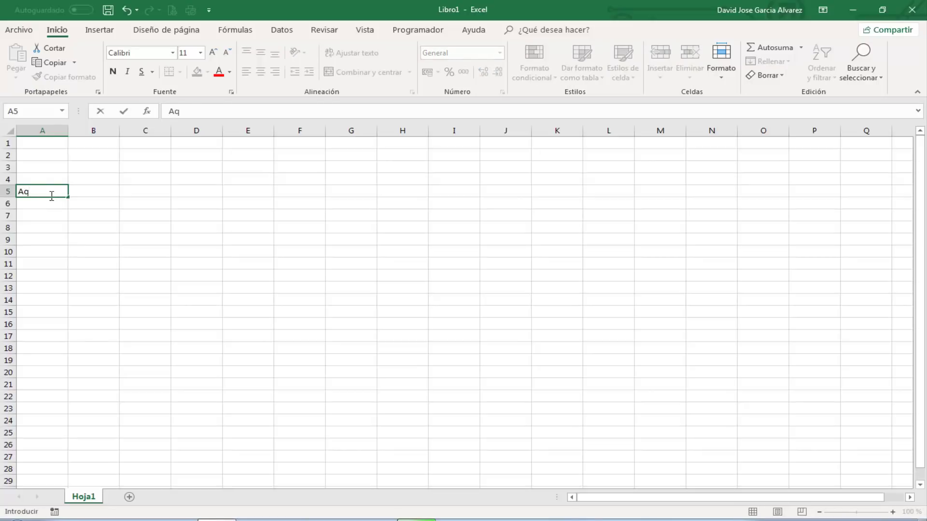
pyautogui.press('BackSpace')
pyautogui.write('1')
pyautogui.press('Tab')
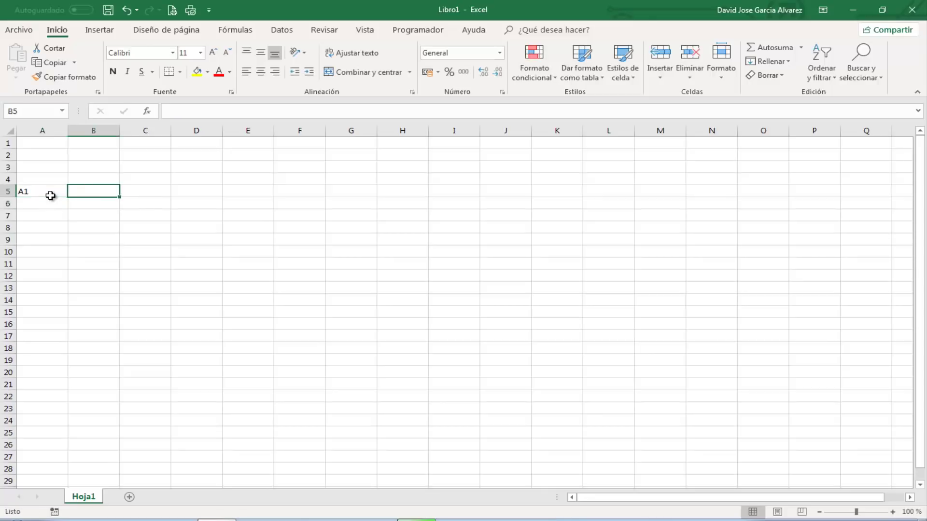
pyautogui.write('B1')
pyautogui.press('Tab')
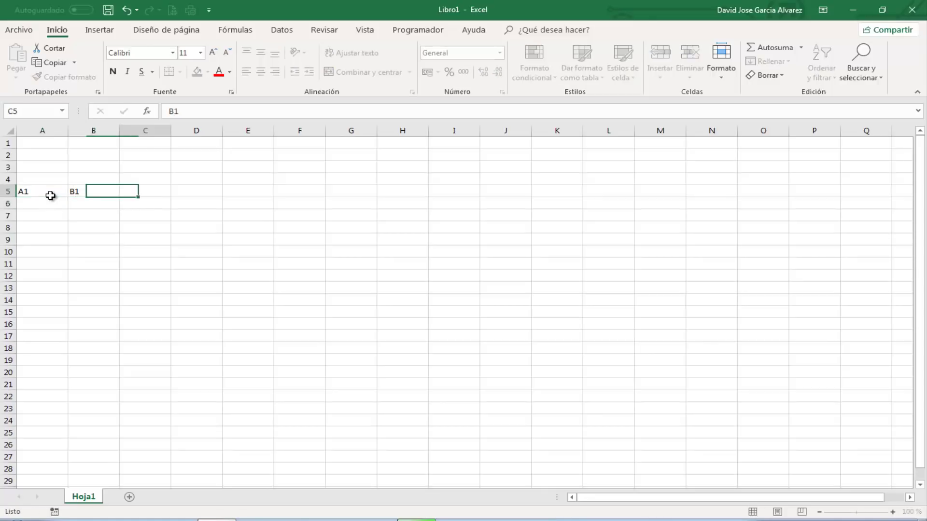
pyautogui.write('C1')
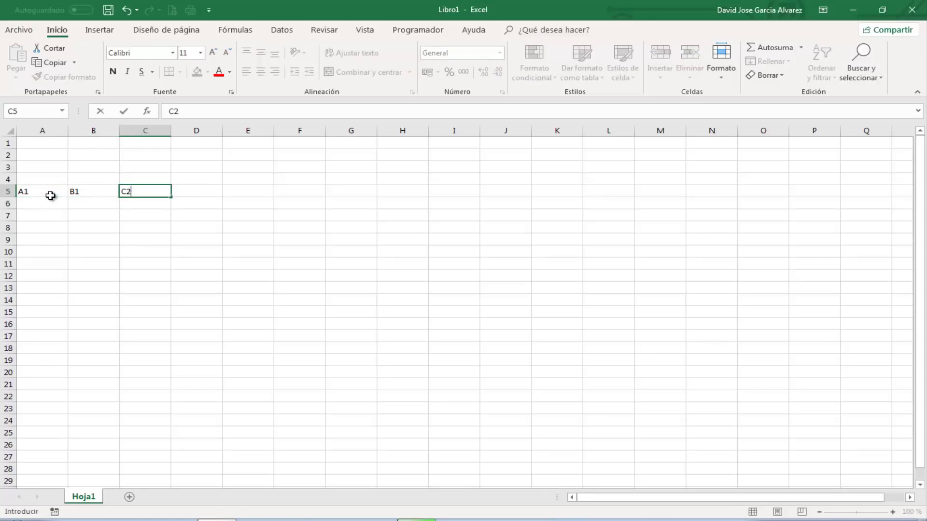
pyautogui.press('Tab')
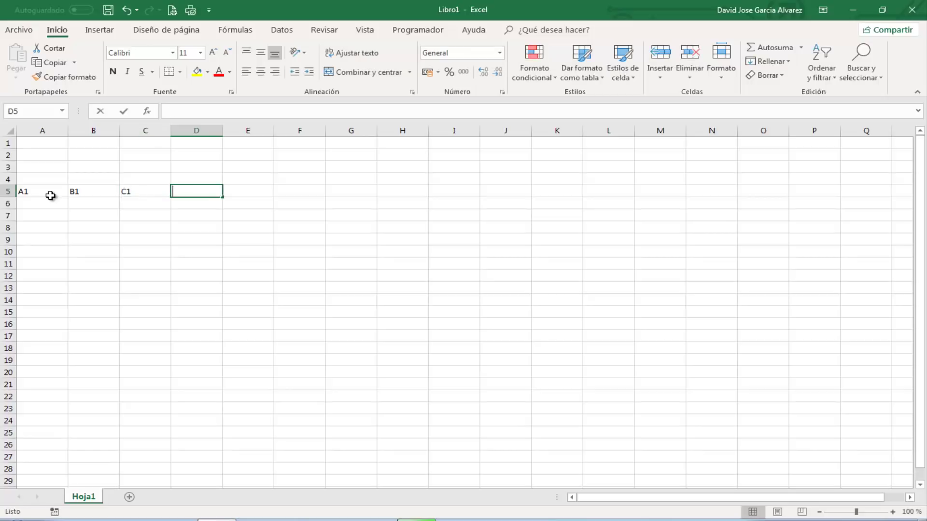
pyautogui.write('D2')
pyautogui.press('BackSpace')
pyautogui.write('1')
pyautogui.press('Tab')
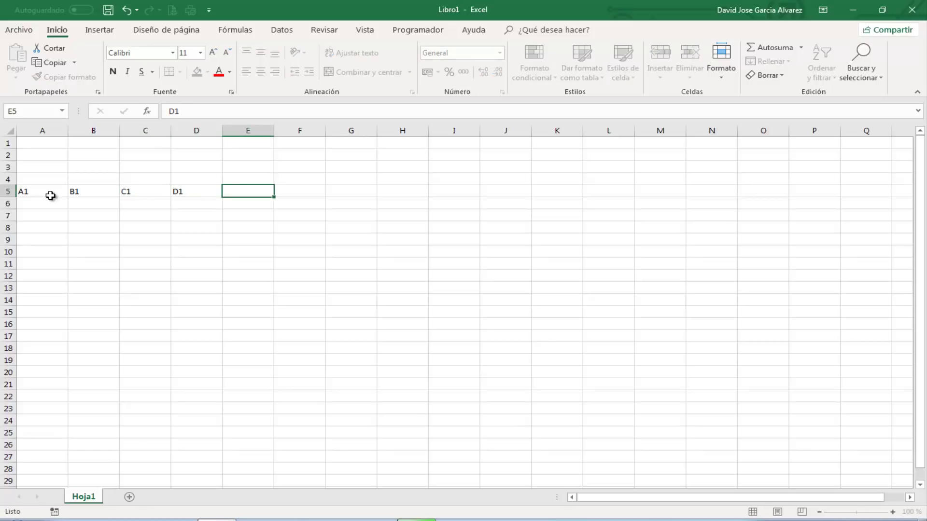
pyautogui.write('E')
pyautogui.write('1')
pyautogui.press('Return')
# Fill the A5:E5 labels down as a series to row 29, ending at A25–E25
pyautogui.moveTo(50, 194); pyautogui.dragTo(239, 192)
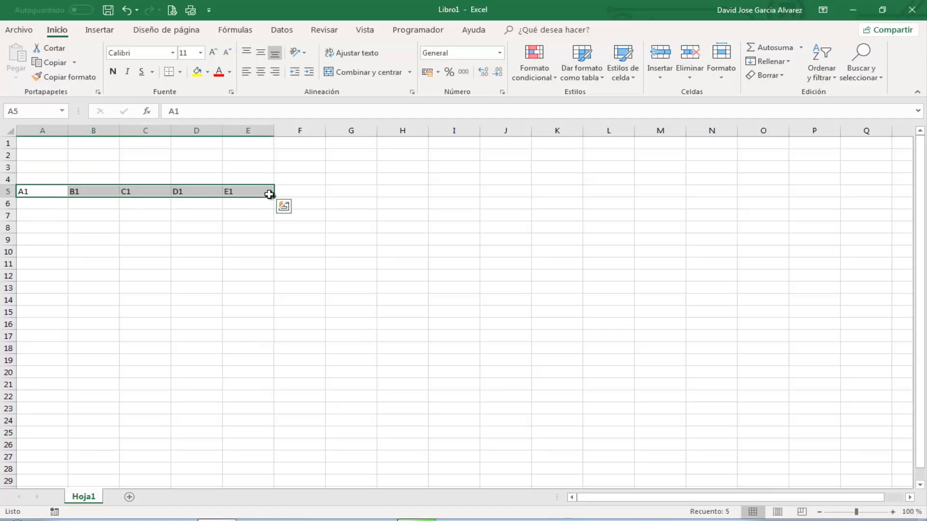
pyautogui.moveTo(274, 197); pyautogui.dragTo(277, 480)
pyautogui.click(277, 239)
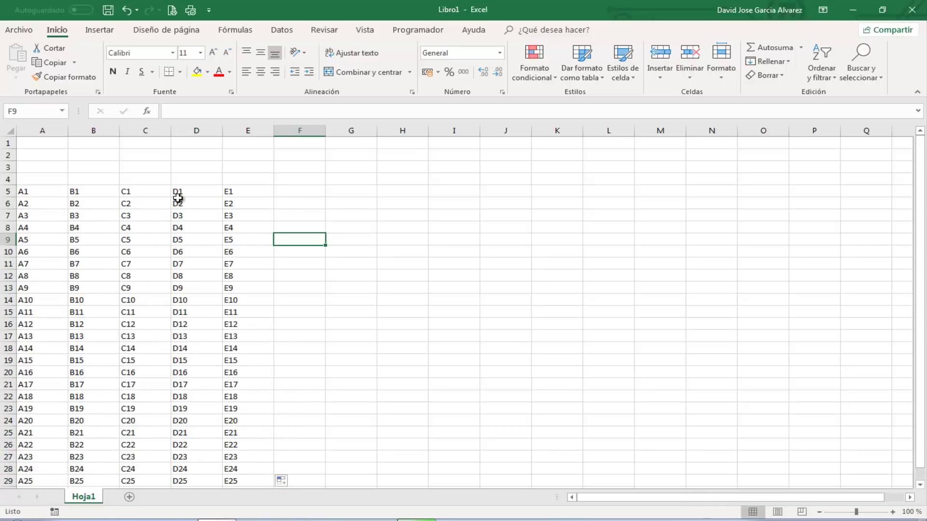
# Set a custom right header 'Caracas &[Fecha]' in Page Setup to show Caracas and today's date
pyautogui.click(177, 33)
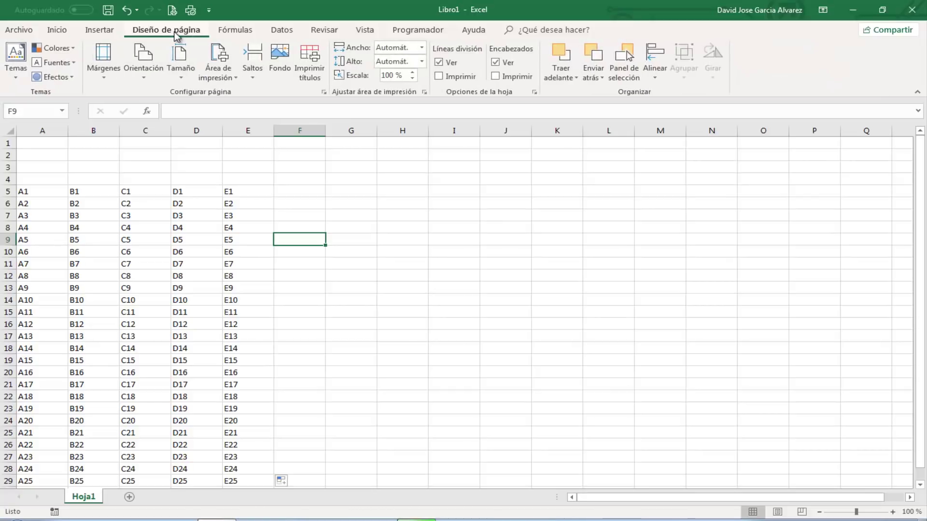
pyautogui.click(535, 91)
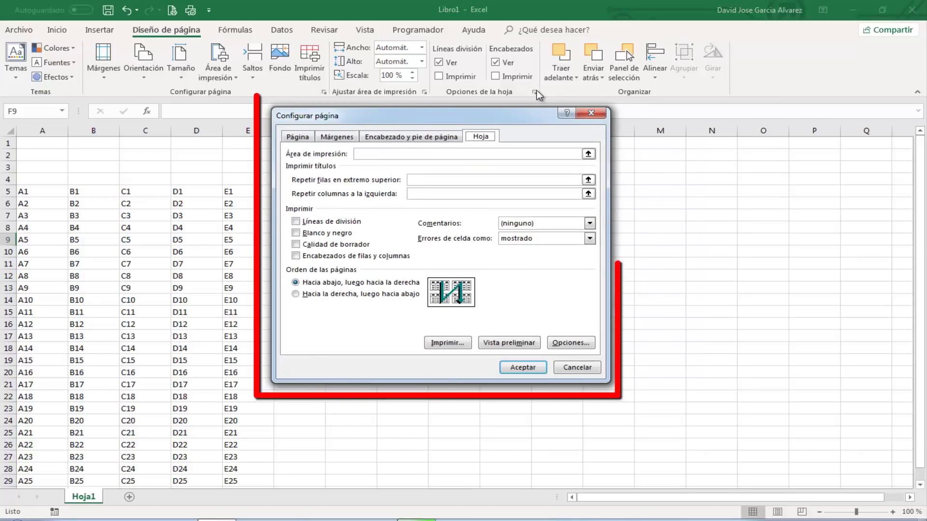
pyautogui.moveTo(468, 116); pyautogui.dragTo(460, 108)
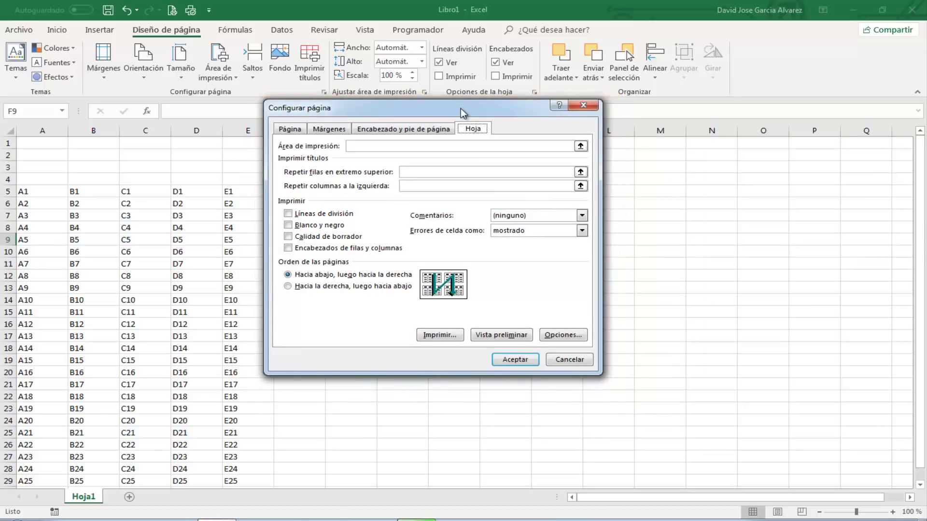
pyautogui.click(416, 130)
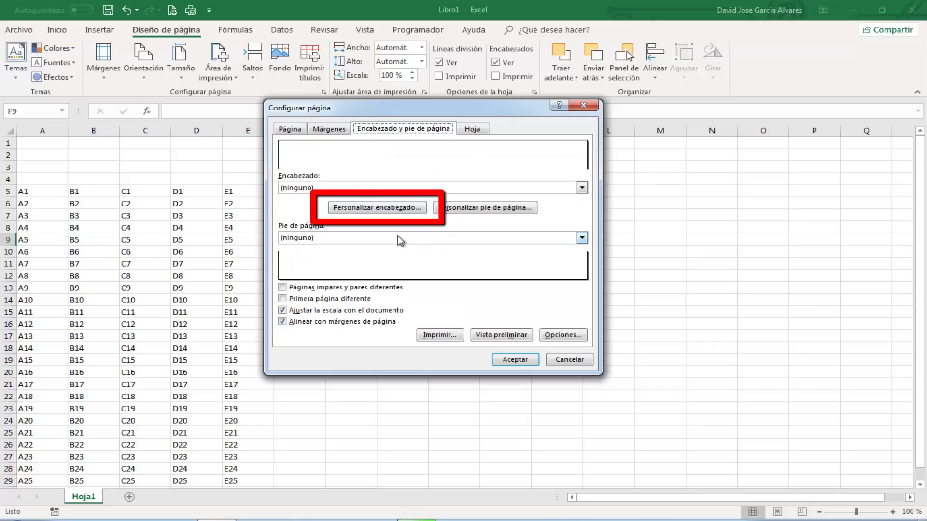
pyautogui.click(397, 208)
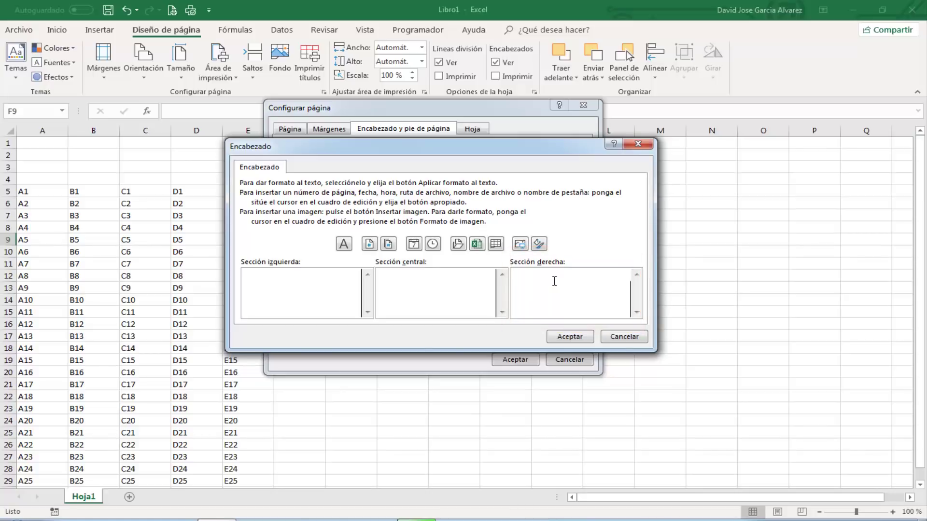
pyautogui.write('Caracas')
pyautogui.write('&')
pyautogui.write('[]')
pyautogui.write('Fecha')
pyautogui.click(571, 338)
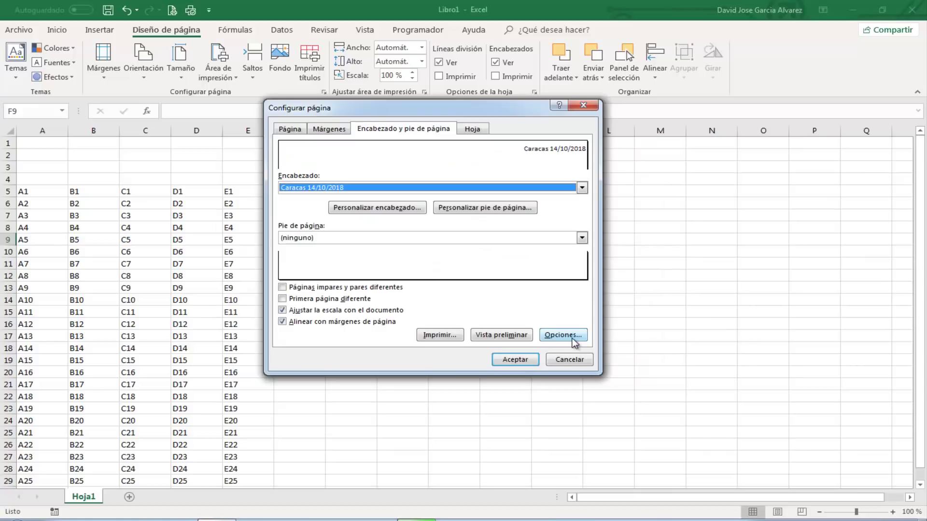
pyautogui.click(513, 360)
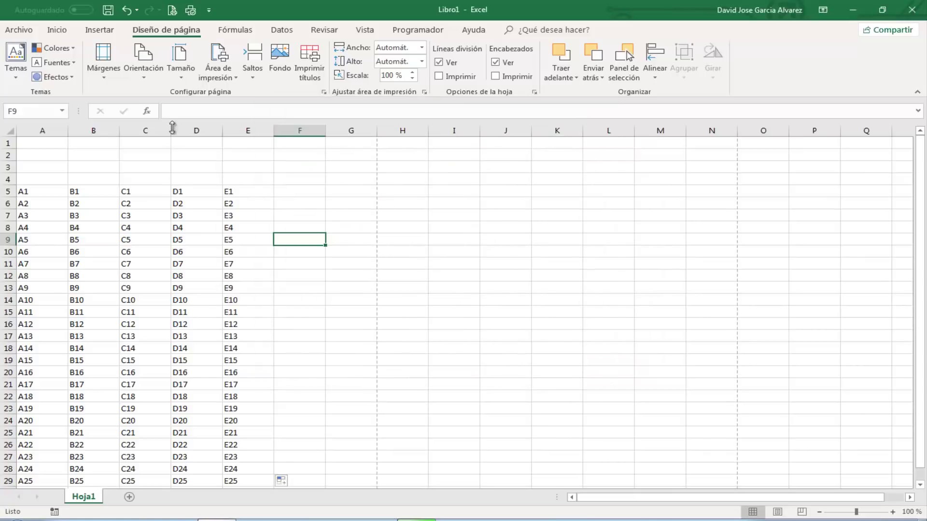
pyautogui.click(172, 11)
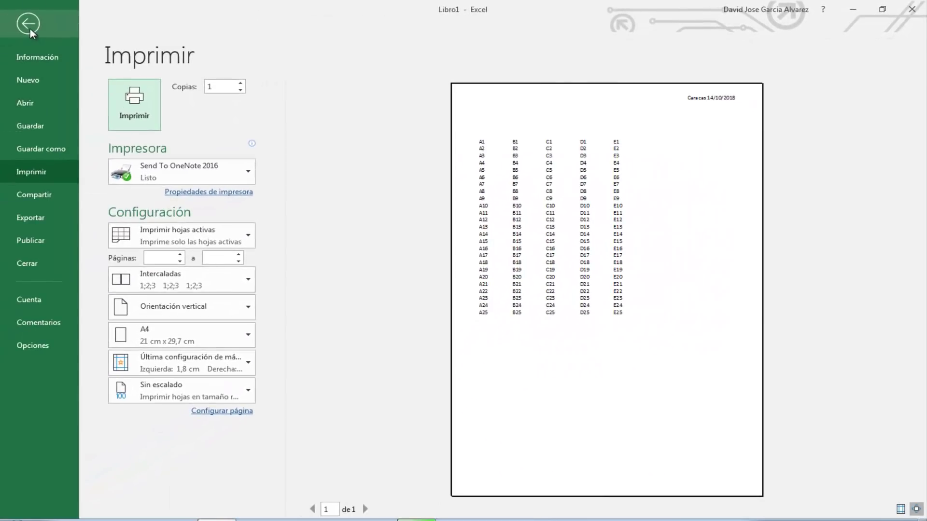
pyautogui.click(28, 23)
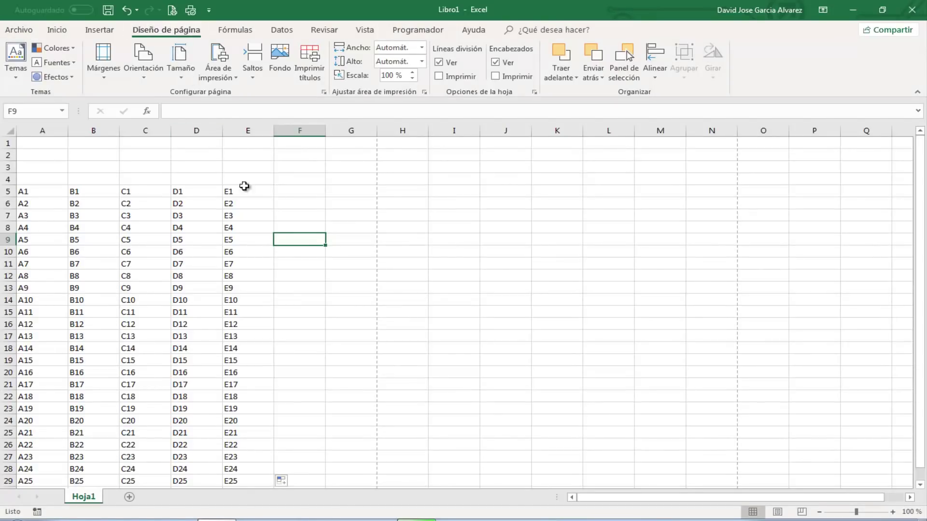
# Set a custom right footer 'Página &[Página]' showing the page number
pyautogui.click(534, 93)
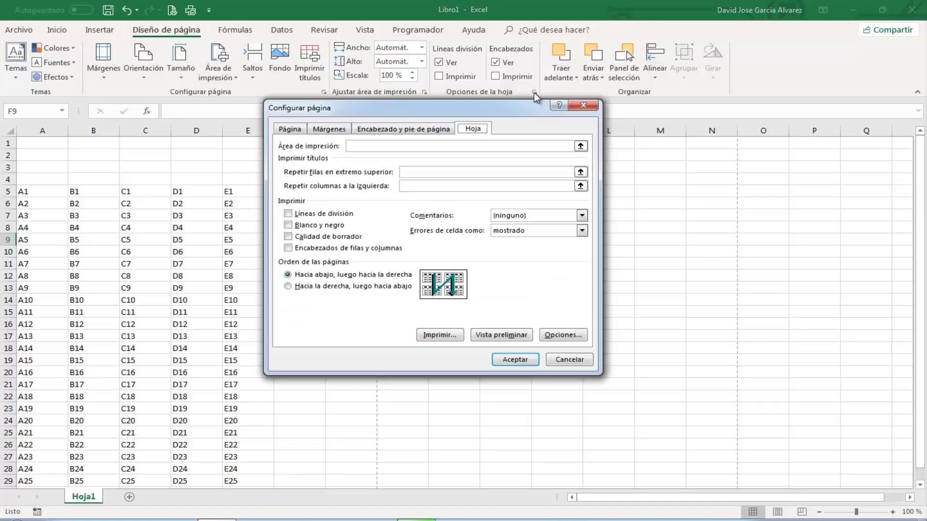
pyautogui.click(424, 130)
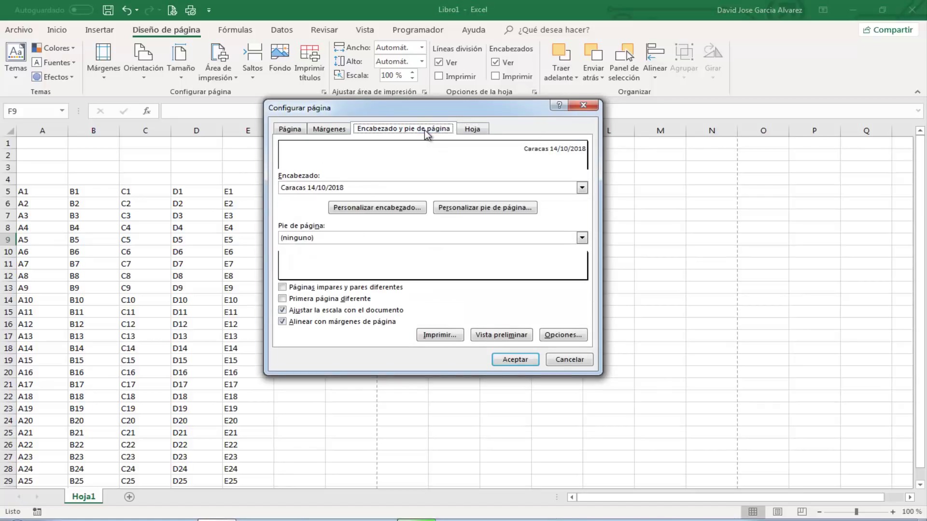
pyautogui.click(475, 208)
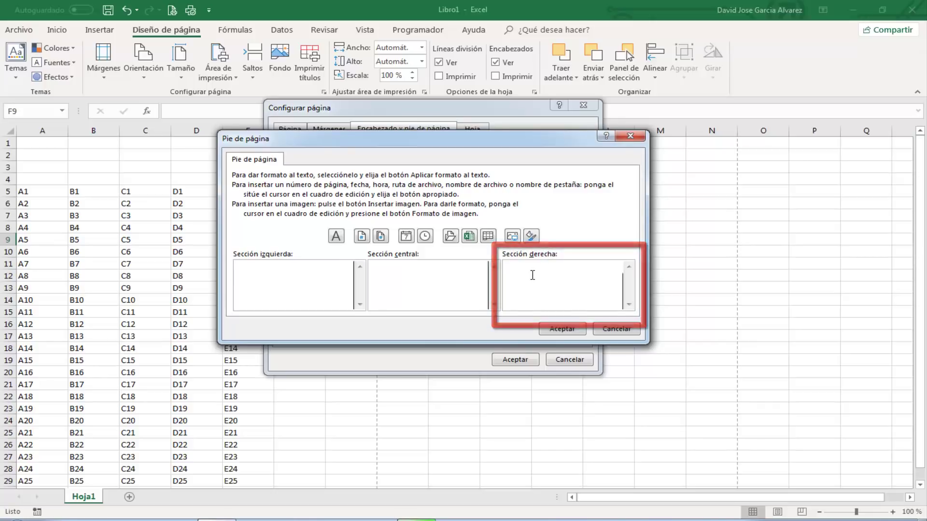
pyautogui.write('P')
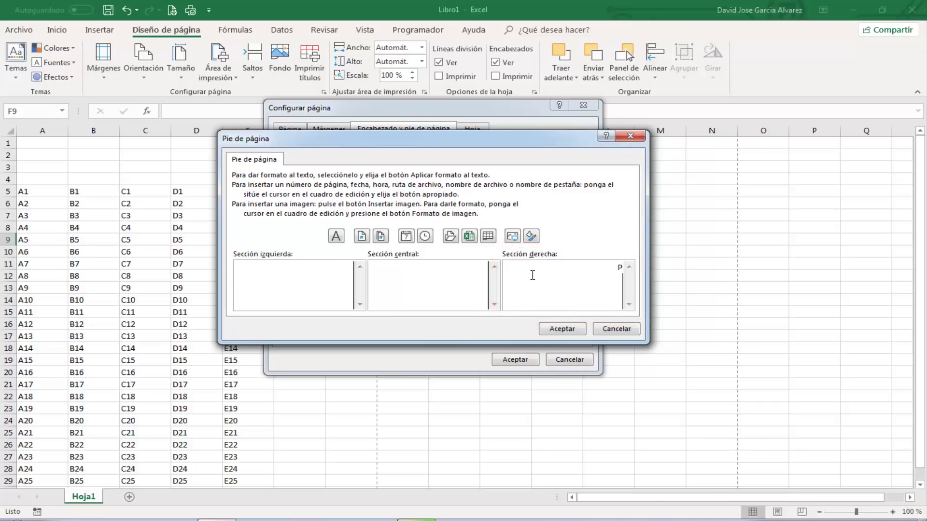
pyautogui.write('ágina')
pyautogui.write(' &')
pyautogui.write('[]')
pyautogui.write('Pági')
pyautogui.write('na')
pyautogui.click(571, 328)
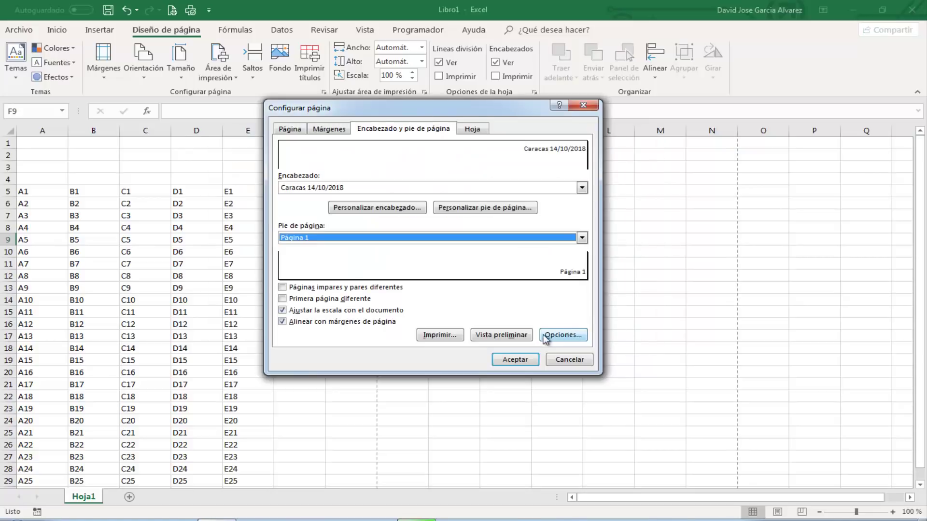
pyautogui.click(514, 359)
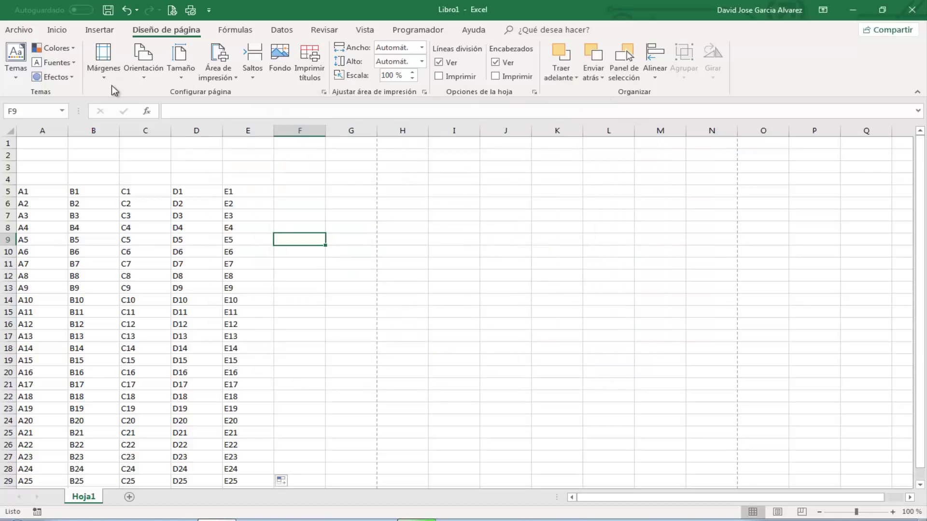
pyautogui.click(172, 11)
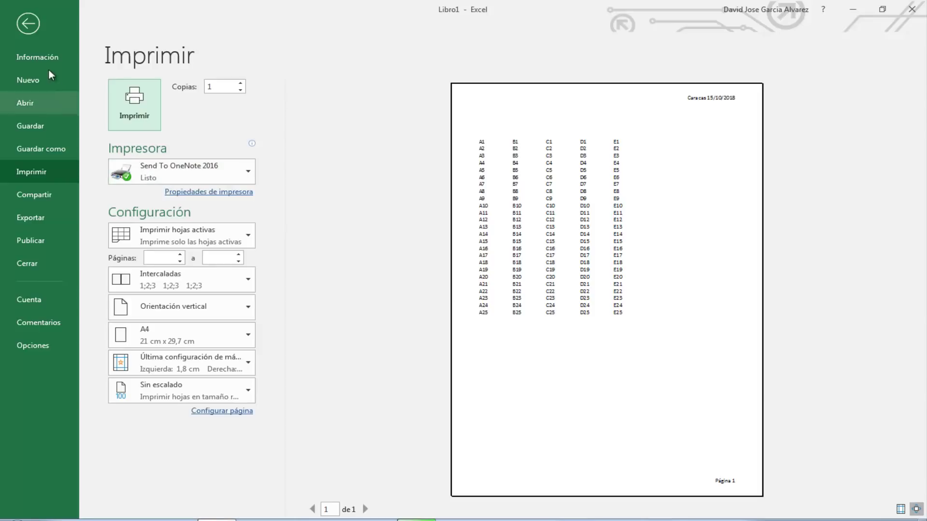
pyautogui.click(28, 23)
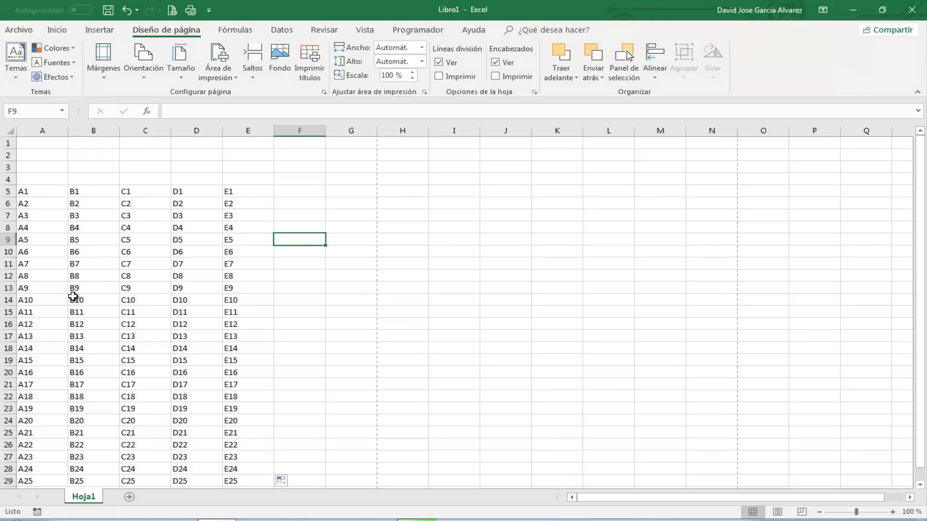
# Extend the label series from A28:E29 down to row 810 (A806–E806), then select D4
pyautogui.scroll(-5, 76, 297)
pyautogui.moveTo(60, 287); pyautogui.dragTo(253, 302)
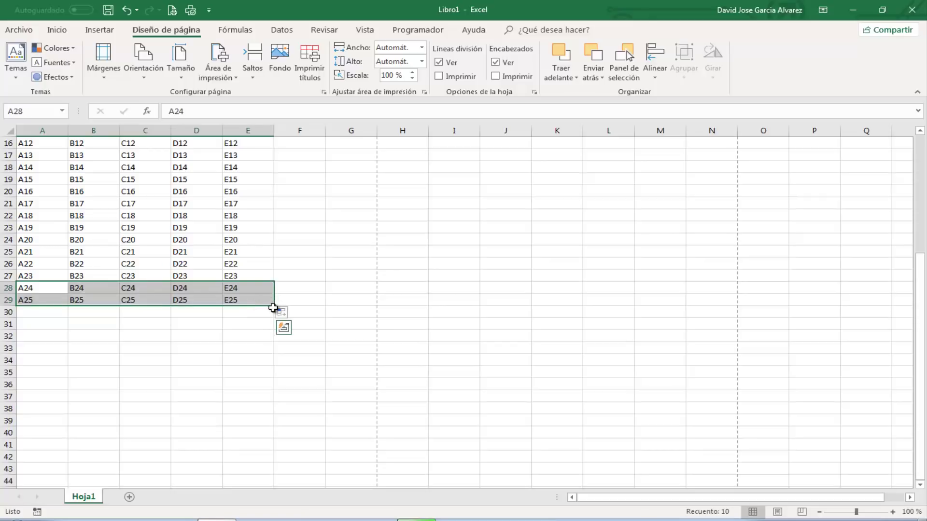
pyautogui.moveTo(274, 305); pyautogui.dragTo(286, 512)
pyautogui.moveTo(278, 420); pyautogui.dragTo(280, 425)
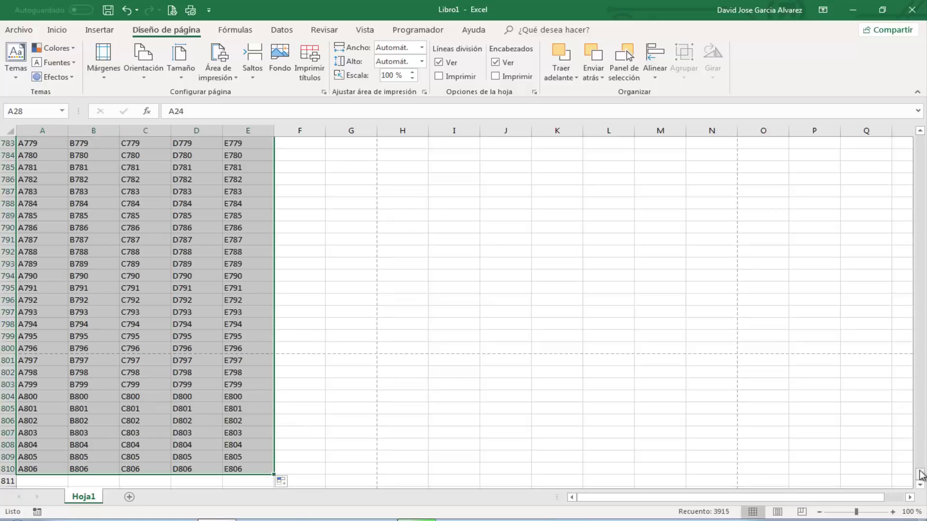
pyautogui.moveTo(919, 474); pyautogui.dragTo(914, 140)
pyautogui.click(218, 180)
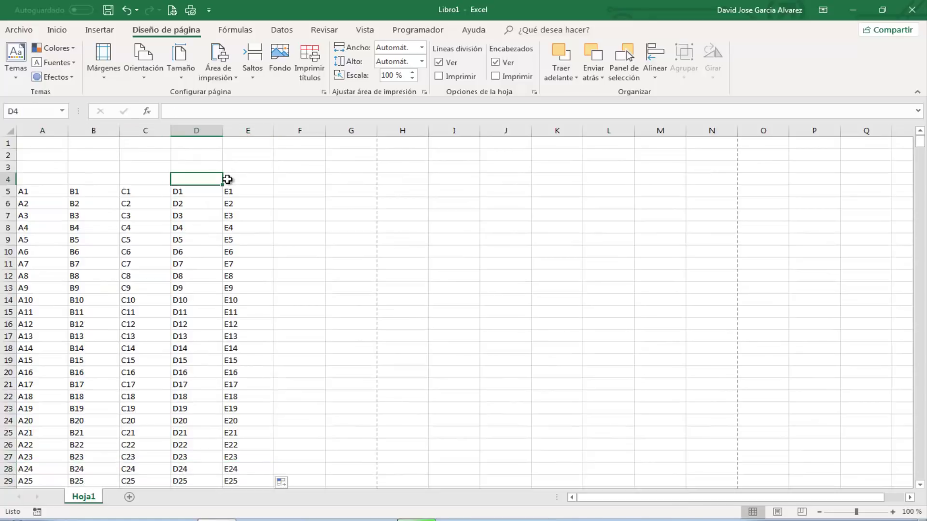
# Print-preview the sheet, page through to page 5 to check header and footer, then return
pyautogui.click(173, 10)
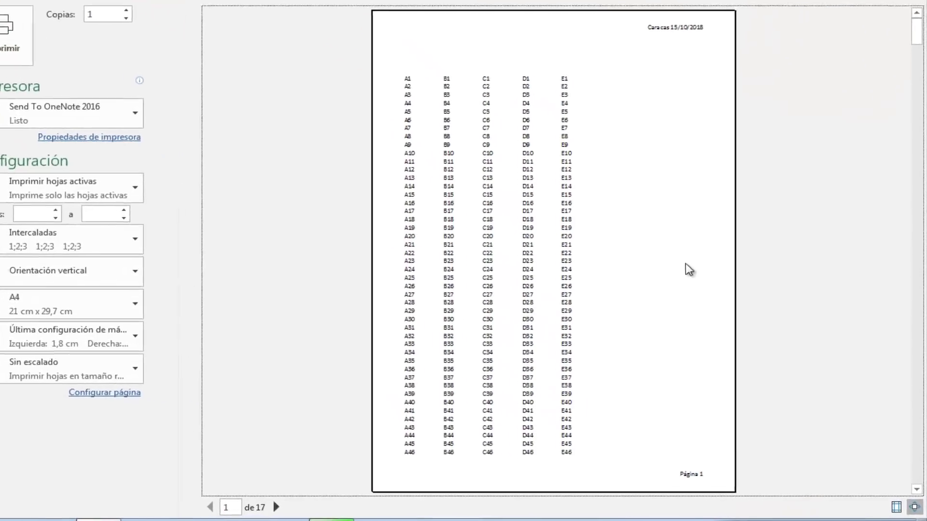
pyautogui.click(915, 484)
pyautogui.click(920, 475)
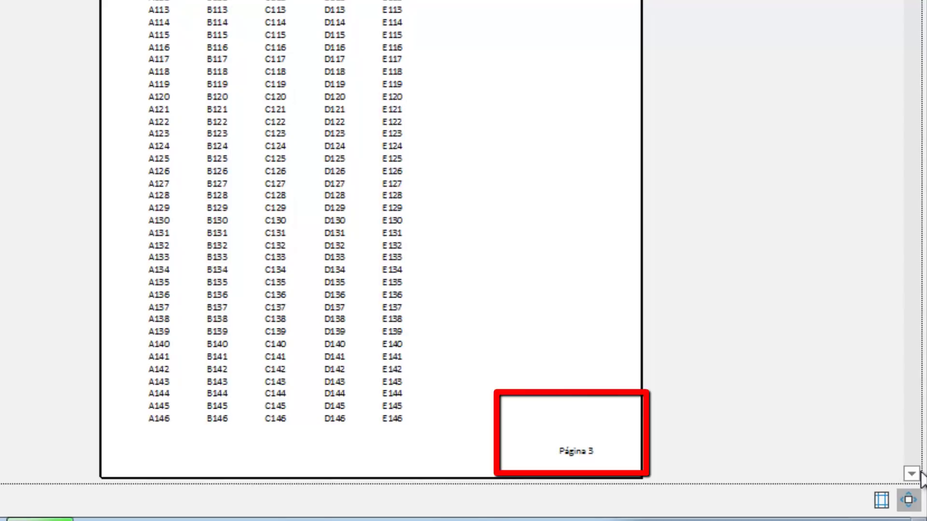
pyautogui.click(920, 475)
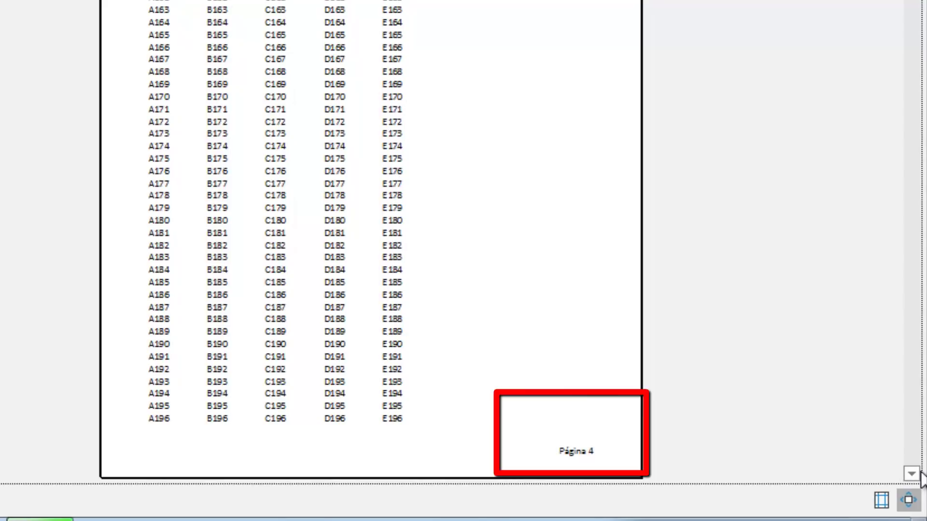
pyautogui.click(921, 475)
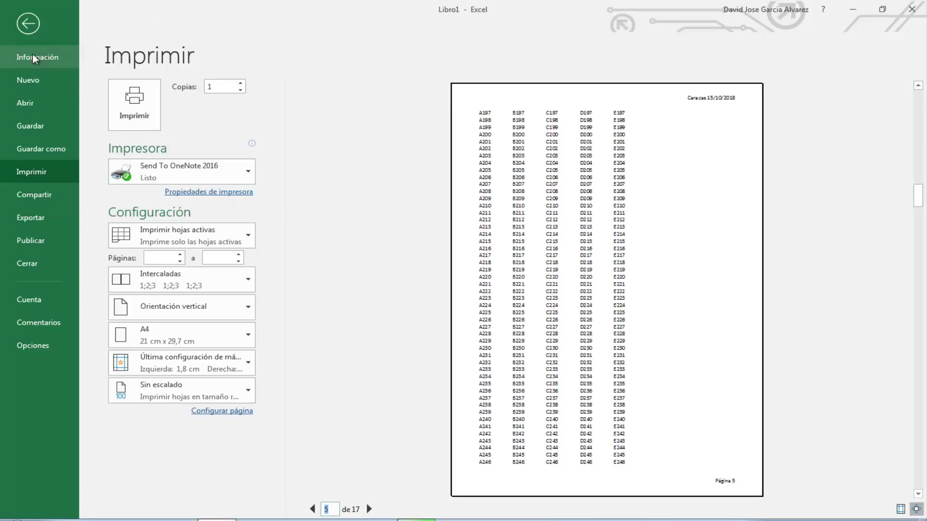
pyautogui.click(31, 25)
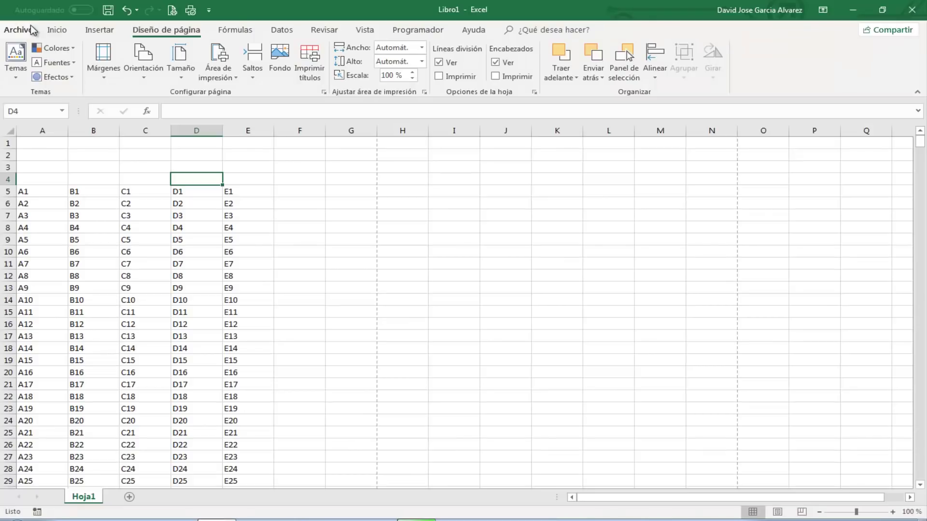
pyautogui.click(257, 181)
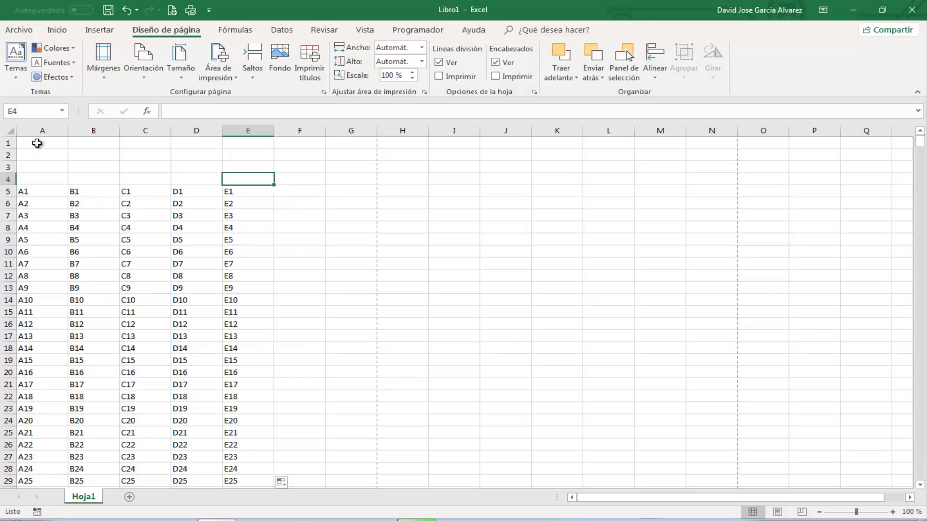
# Add sheet Hoja2 and paste a copy of Hoja1's columns A:E into it
pyautogui.click(129, 497)
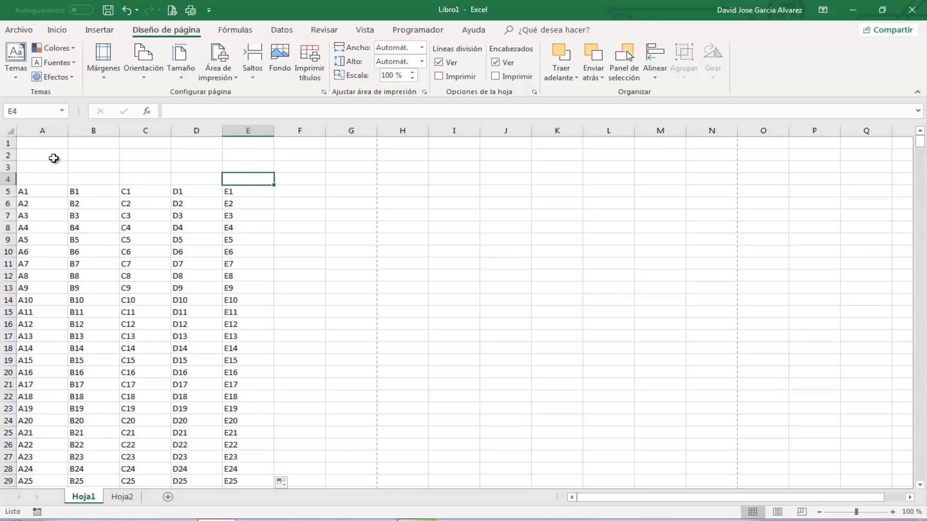
pyautogui.moveTo(50, 130); pyautogui.dragTo(235, 134)
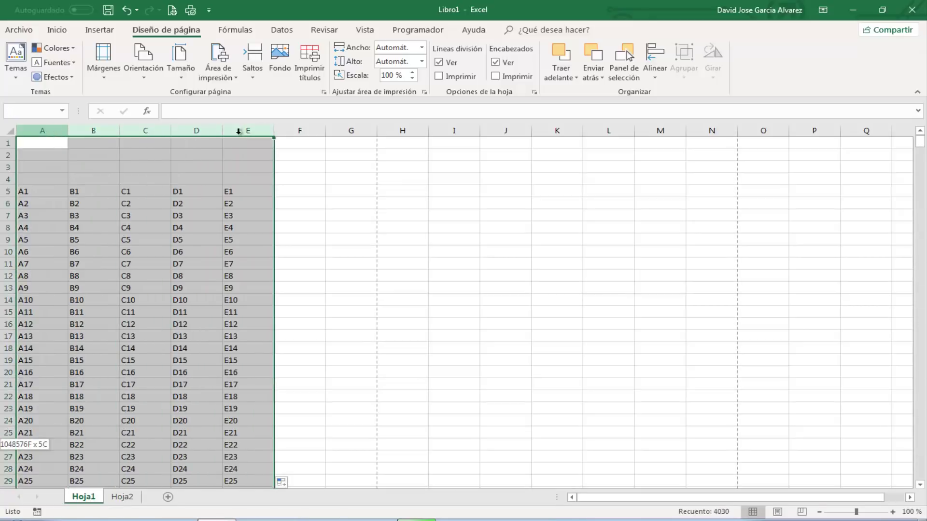
pyautogui.rightClick(234, 144)
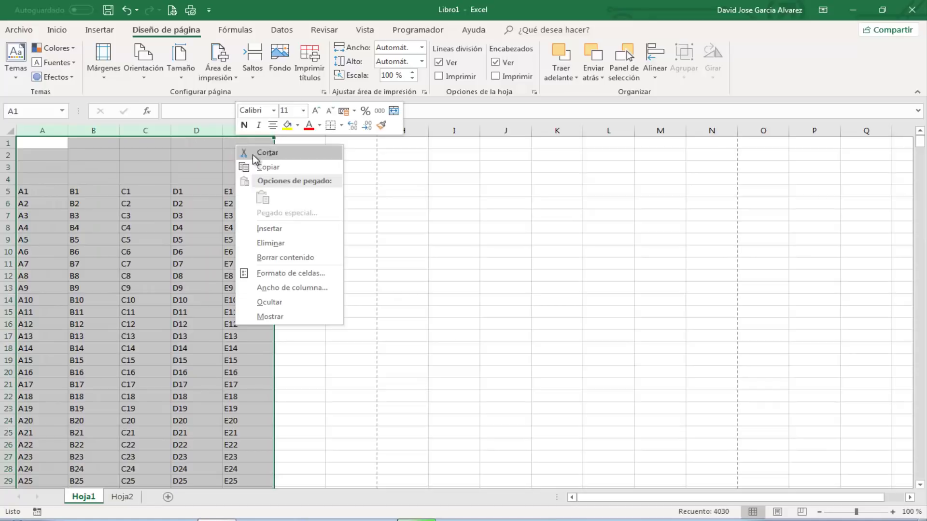
pyautogui.click(256, 165)
pyautogui.click(123, 499)
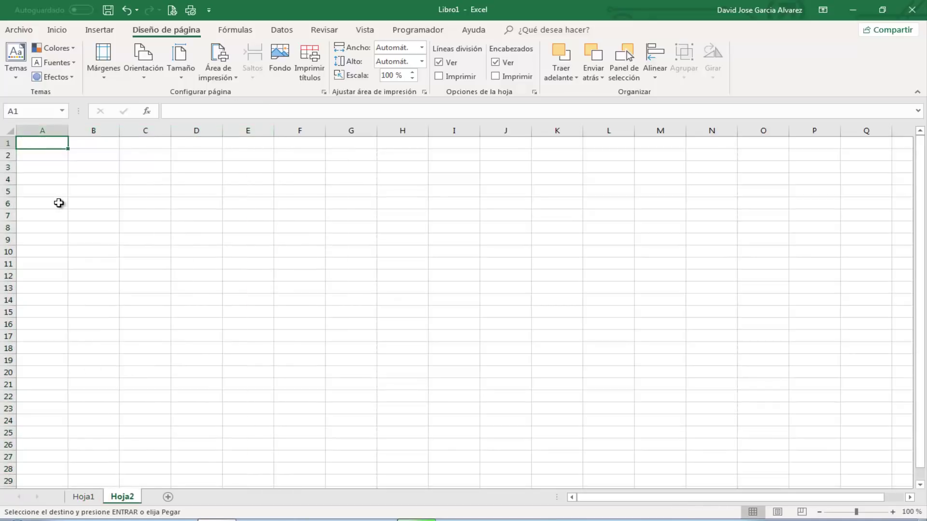
pyautogui.hotkey('ctrl', 'v')
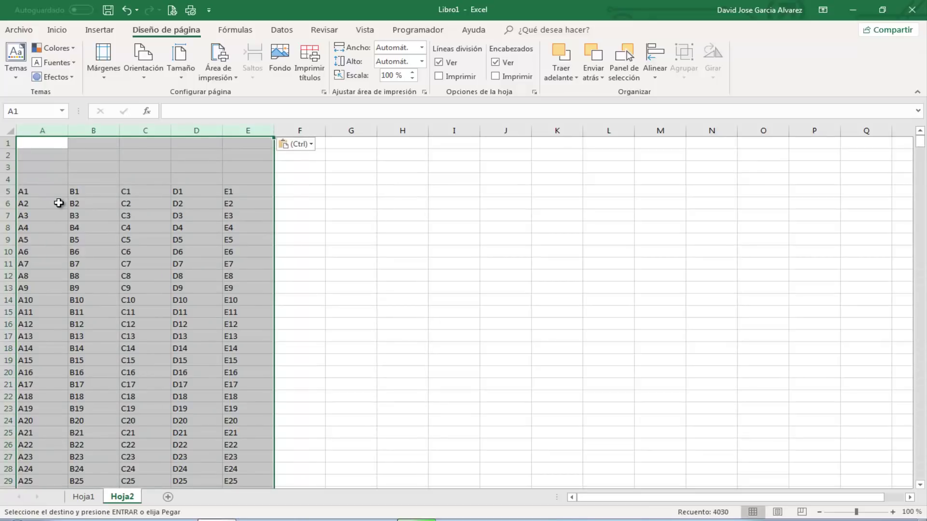
pyautogui.click(79, 195)
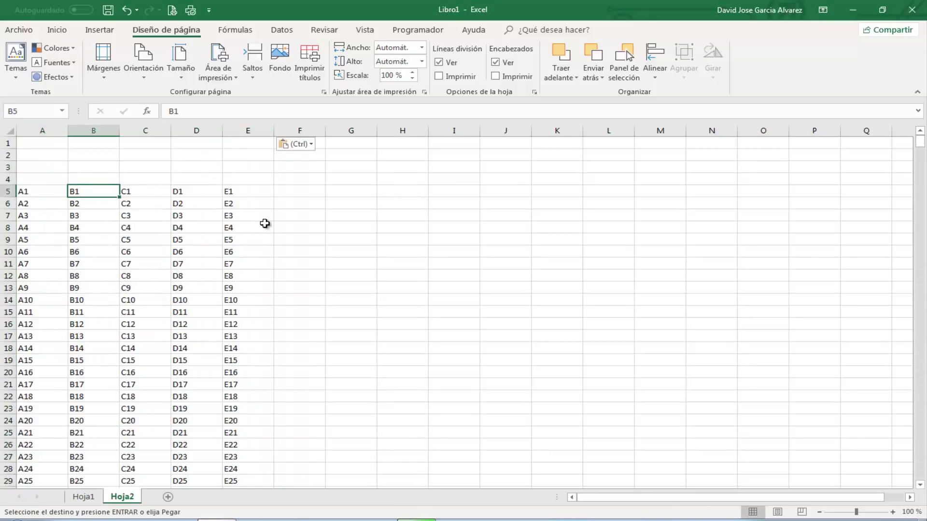
pyautogui.click(172, 10)
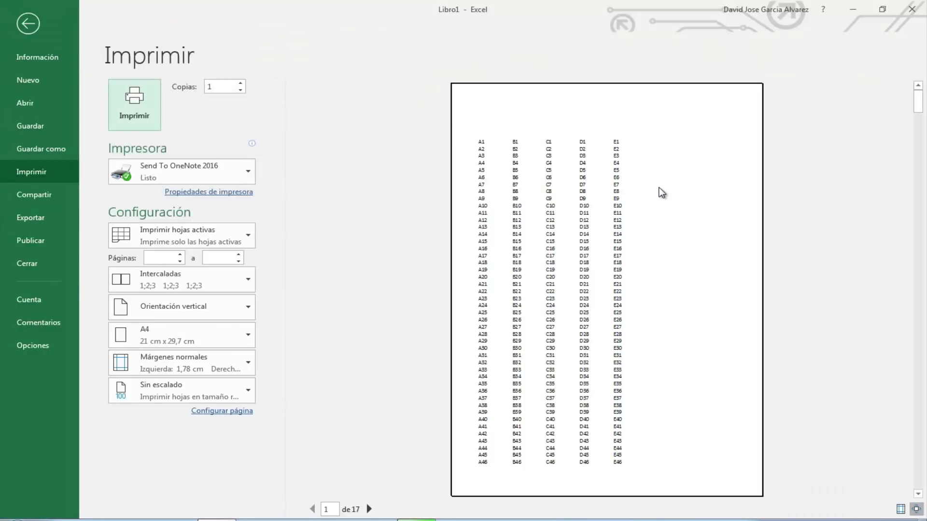
pyautogui.scroll(-1, 661, 192)
pyautogui.scroll(-1, 661, 193)
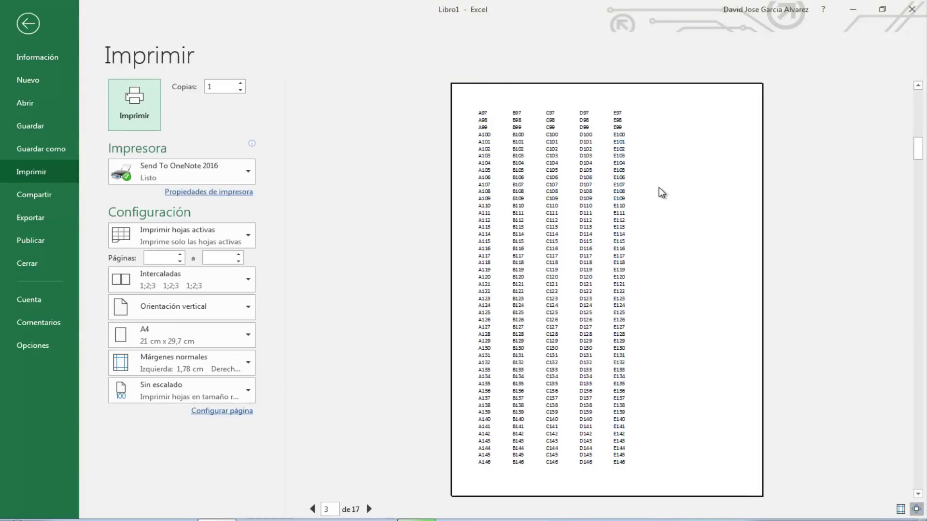
pyautogui.scroll(-2, 661, 192)
pyautogui.scroll(-2, 662, 193)
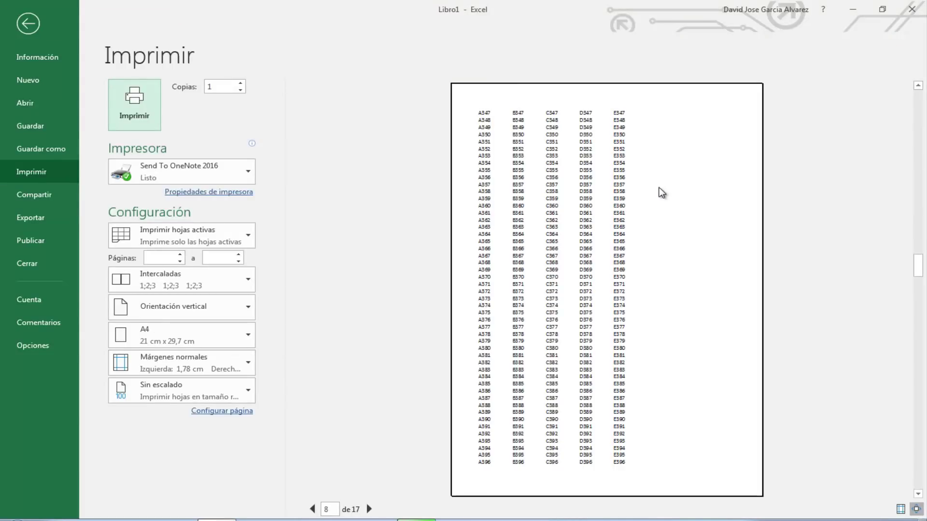
pyautogui.scroll(-2, 661, 192)
pyautogui.scroll(-1, 661, 193)
pyautogui.scroll(2, 661, 192)
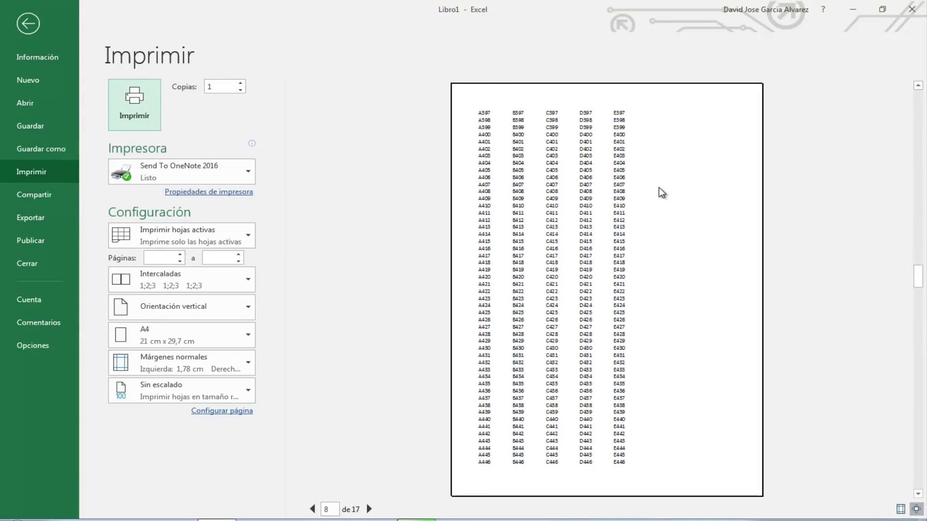
pyautogui.scroll(3, 661, 193)
pyautogui.click(30, 25)
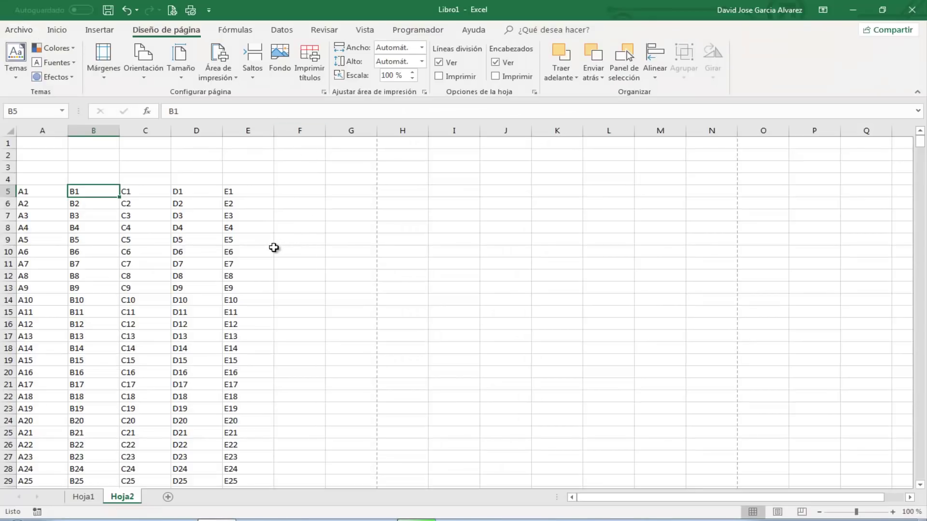
# Open the Visual Basic editor from the Programador tab and insert a new module, Módulo1
pyautogui.click(416, 31)
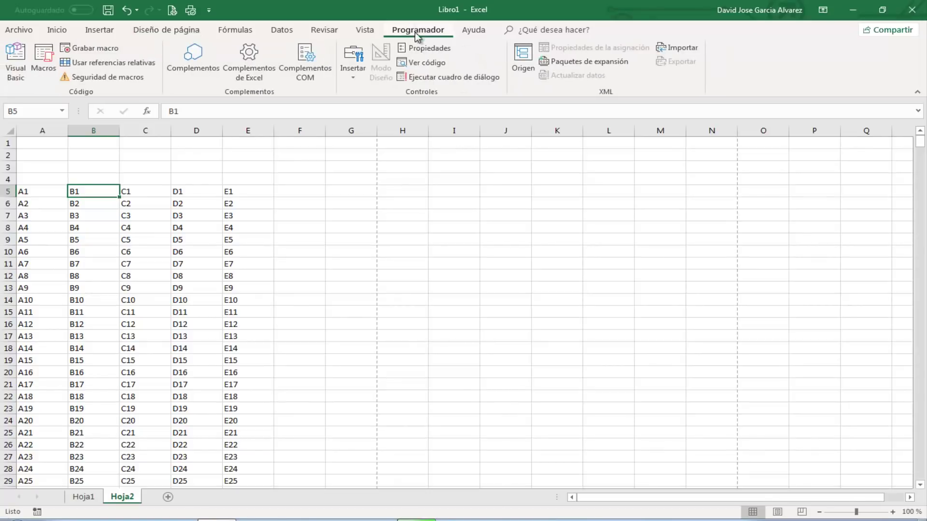
pyautogui.click(18, 68)
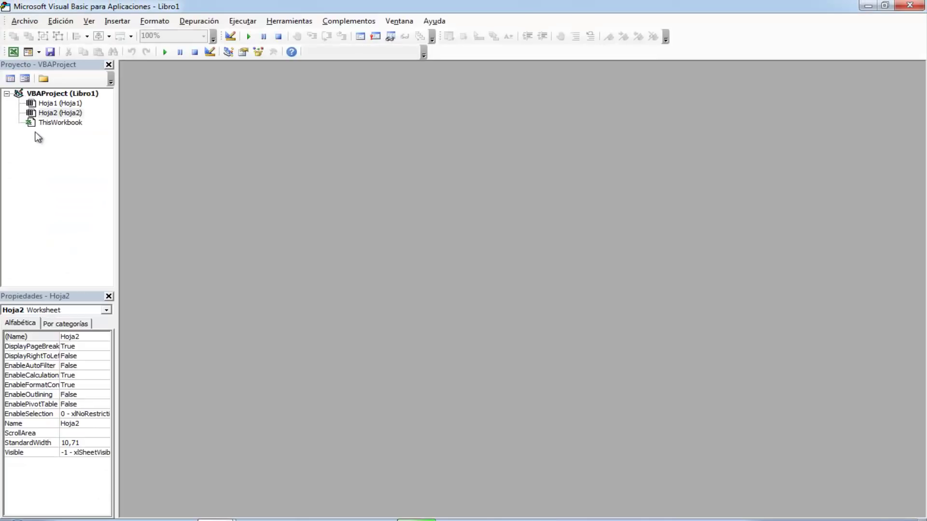
pyautogui.click(40, 50)
pyautogui.click(55, 79)
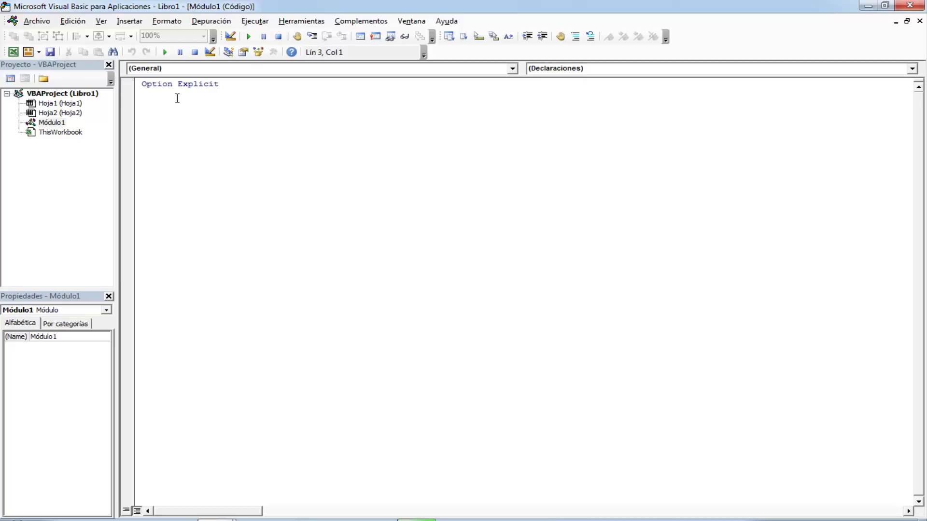
# Declare the Sub Configurar procedure in Módulo1 and tidy its blank lines
pyautogui.write('Sub ')
pyautogui.write('Configurar')
pyautogui.press('Return')
pyautogui.press('Up')
pyautogui.press('BackSpace')
pyautogui.press('Down')
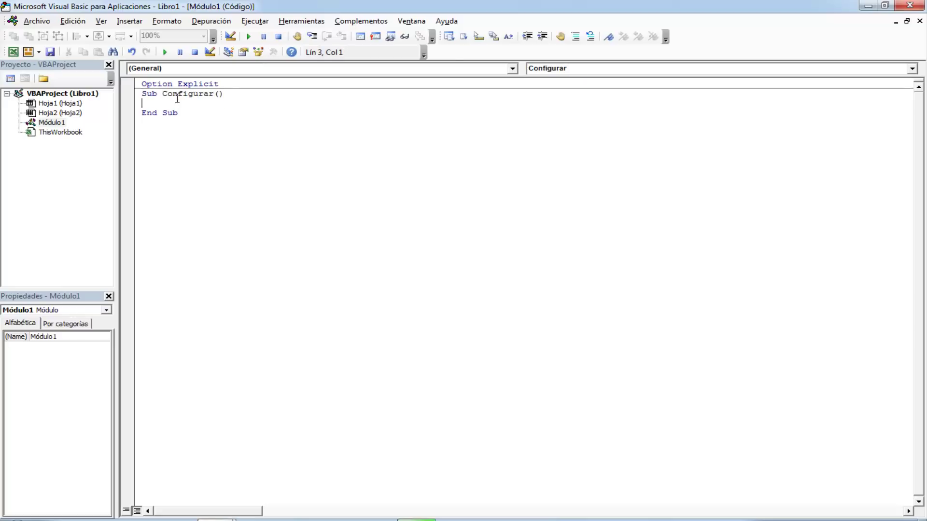
pyautogui.press('Return')
pyautogui.press('Return')
pyautogui.press('Return')
pyautogui.press('Return')
pyautogui.press('Up')
pyautogui.press('Up')
pyautogui.press('Up')
# Add an empty With Hoja2 … End With block inside the procedure
pyautogui.press('Return')
pyautogui.press('Return')
pyautogui.press('Up')
pyautogui.press('Up')
pyautogui.press('Tab')
pyautogui.press('Delete')
pyautogui.write('with ')
pyautogui.write('ho')
pyautogui.write('ja2')
pyautogui.press('Return')
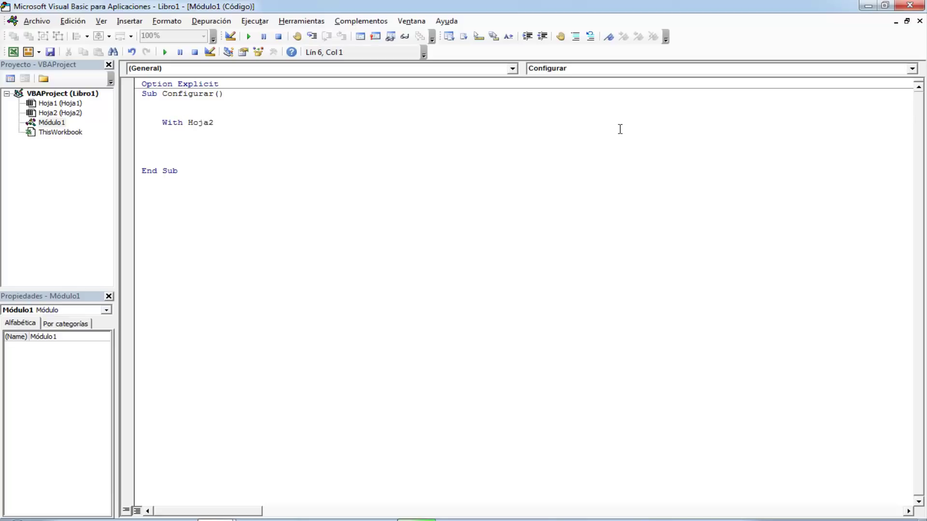
pyautogui.press('Return')
pyautogui.press('Return')
pyautogui.press('Return')
pyautogui.press('Return')
pyautogui.press('Return')
pyautogui.press('Tab')
pyautogui.write('end ')
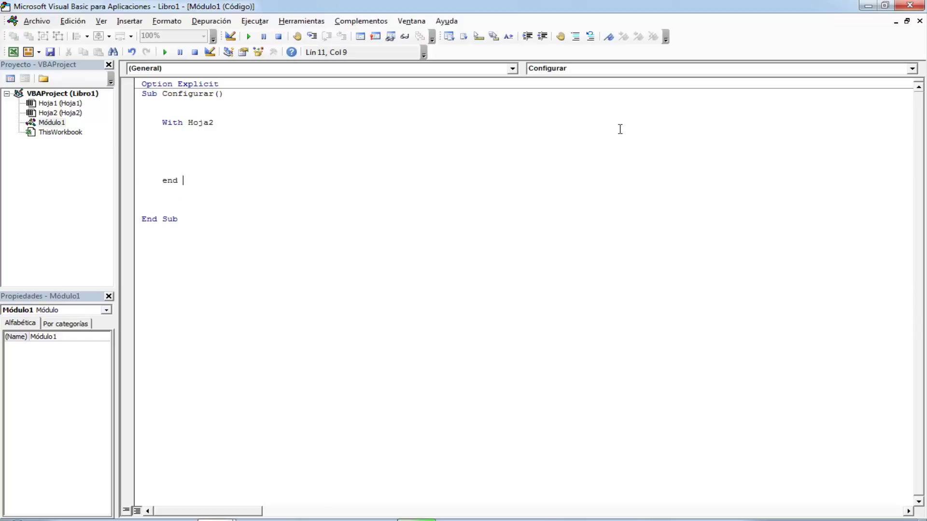
pyautogui.write('with')
pyautogui.press('Up')
pyautogui.press('Up')
pyautogui.press('Up')
pyautogui.press('Up')
pyautogui.press('Tab')
pyautogui.press('Tab')
pyautogui.write('.')
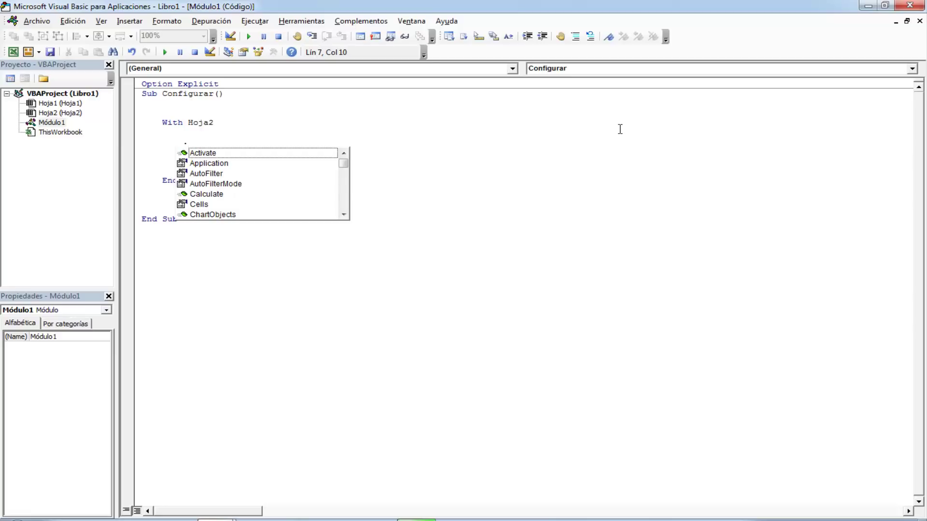
pyautogui.press('Escape')
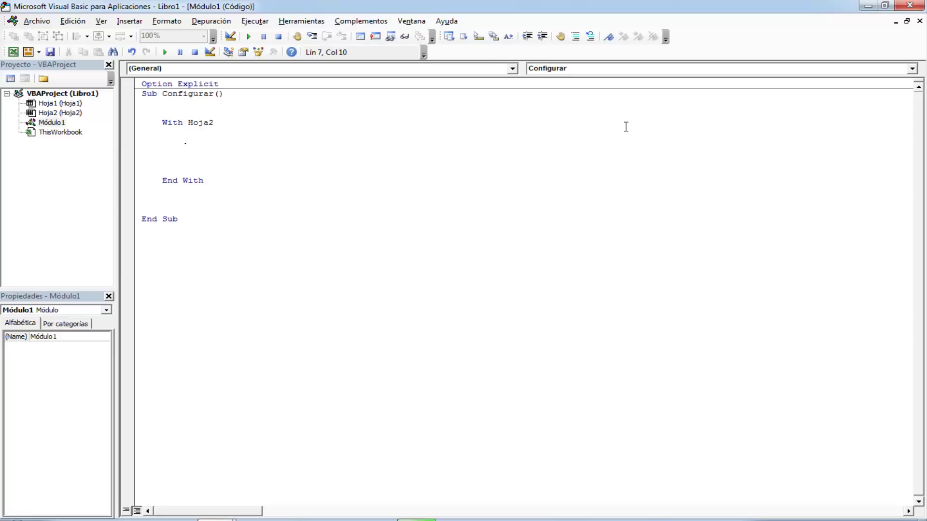
pyautogui.press('BackSpace')
# Change the With line to With Hoja2.PageSetup
pyautogui.click(225, 122)
pyautogui.write('.')
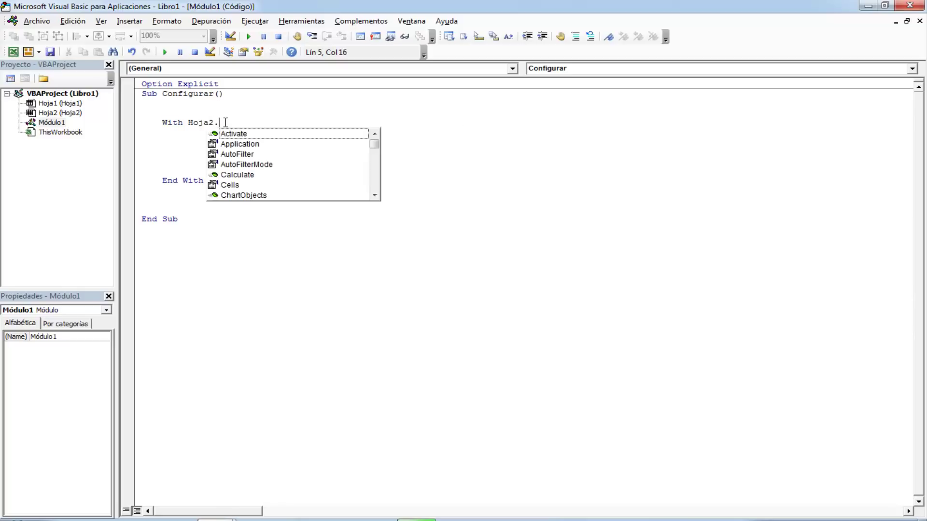
pyautogui.write('p')
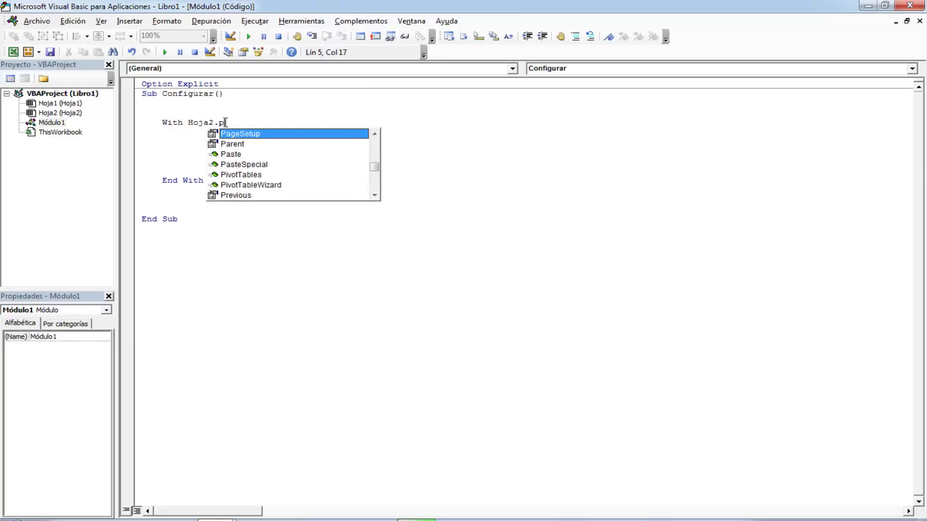
pyautogui.press('Tab')
# Add the line .RightHeader = "Caracas " & CDate(Date) inside the With block
pyautogui.press('Down')
pyautogui.press('Down')
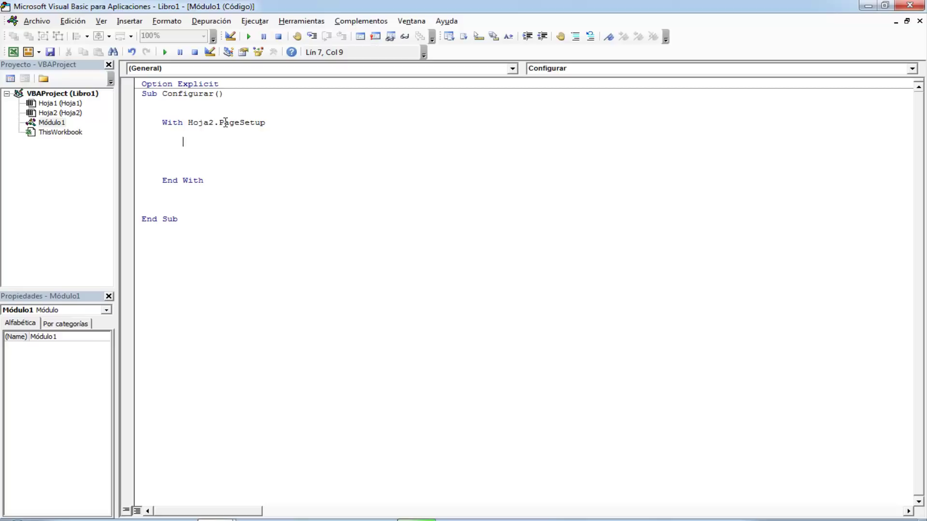
pyautogui.write('.')
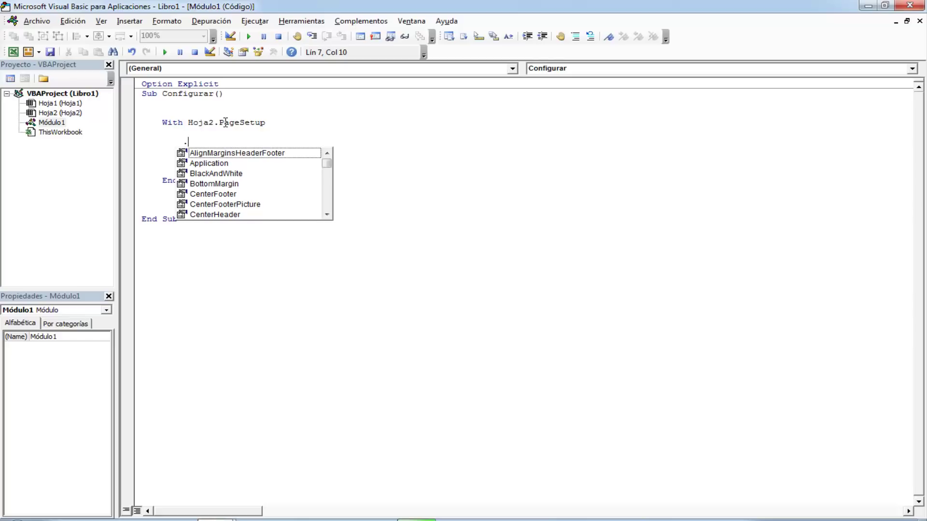
pyautogui.write('r')
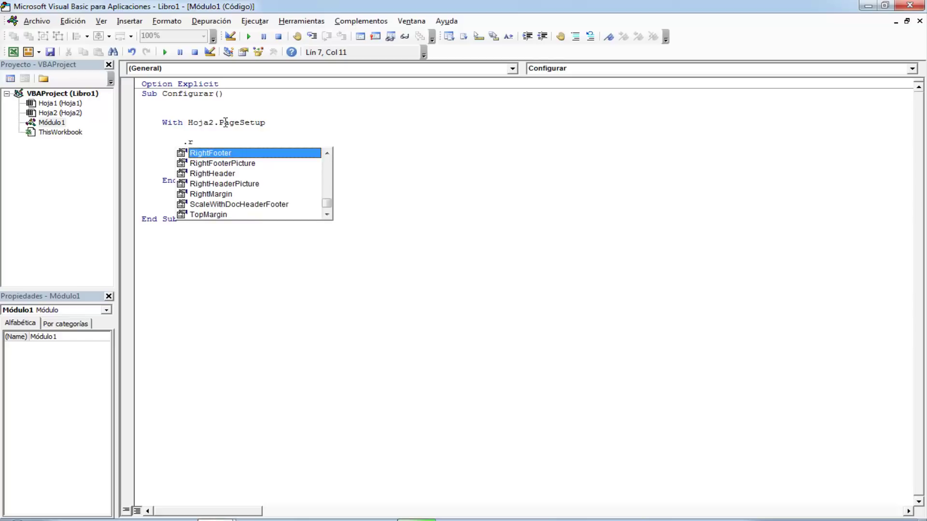
pyautogui.press('Down')
pyautogui.press('Down')
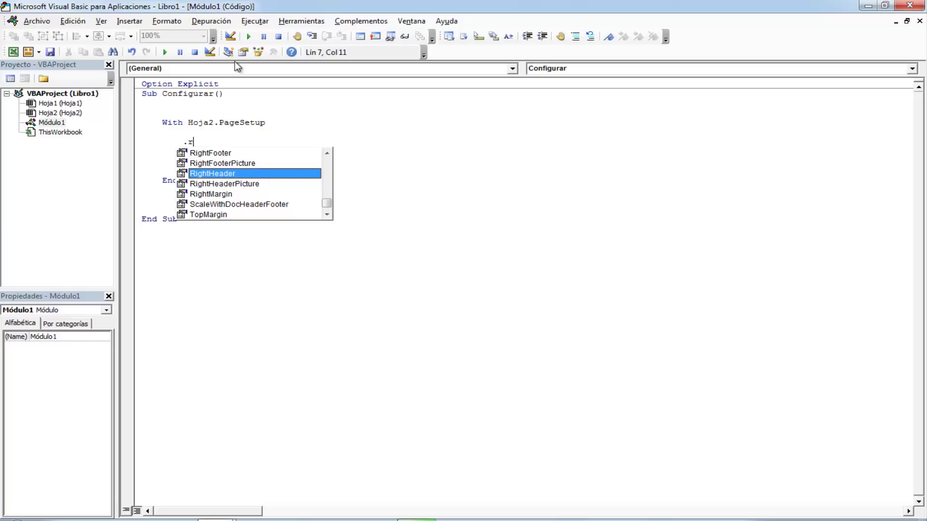
pyautogui.doubleClick(221, 173)
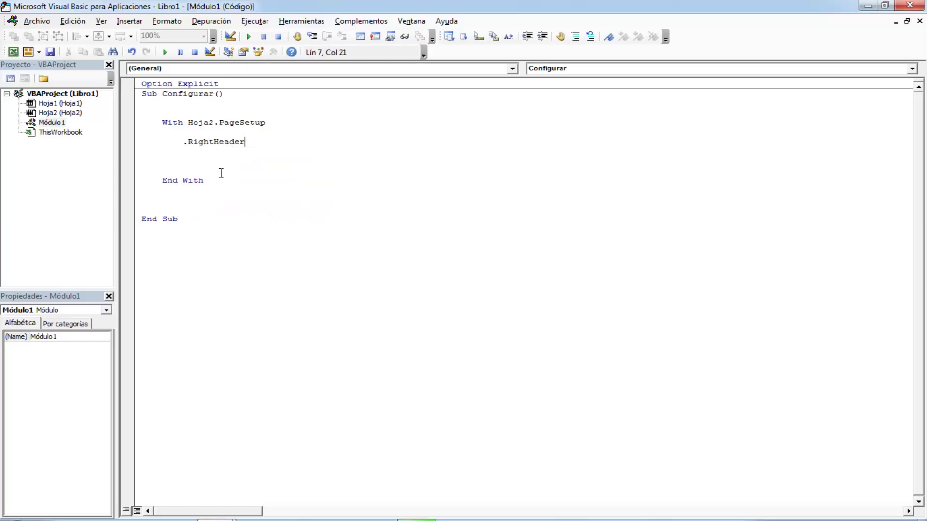
pyautogui.write('=')
pyautogui.write('"Caracas')
pyautogui.write(' "')
pyautogui.write(' & ')
pyautogui.write('c')
pyautogui.write('date(')
pyautogui.write('date)')
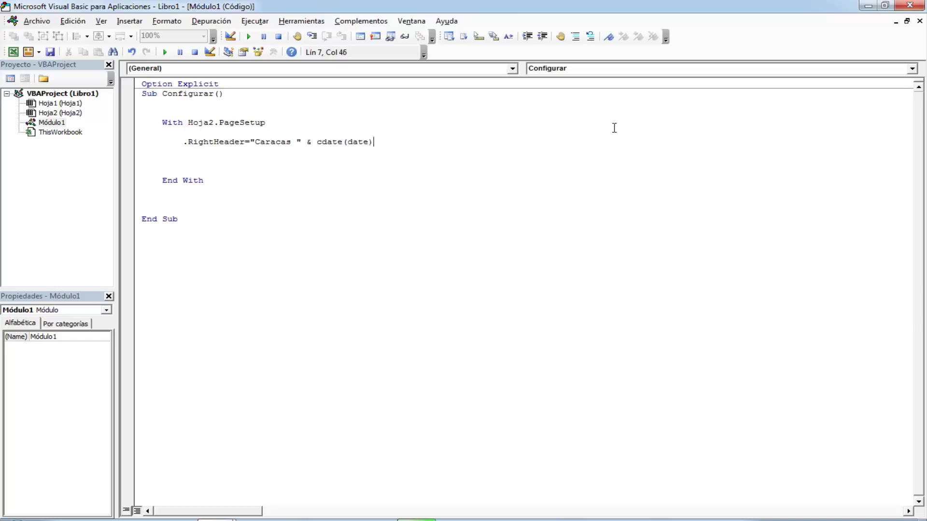
pyautogui.press('Down')
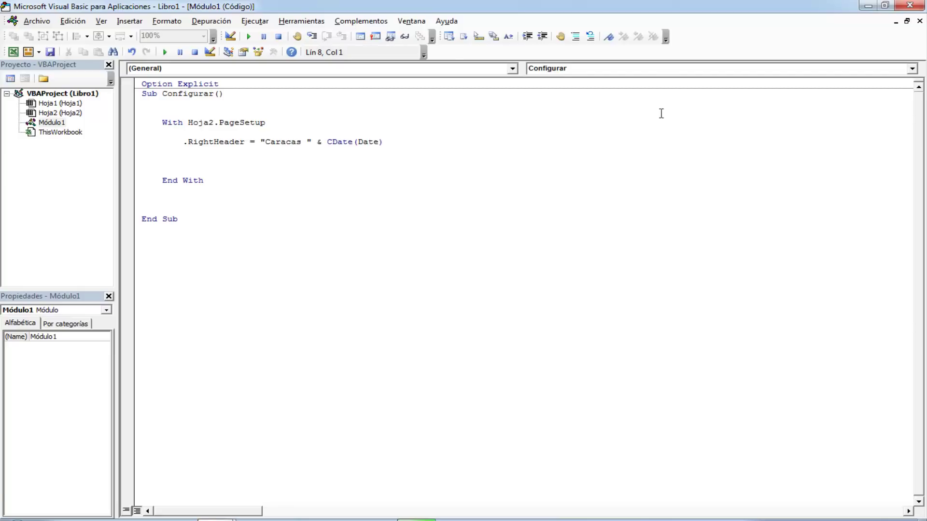
pyautogui.doubleClick(337, 143)
# Review the Hoja2.PageSetup references in the code, then minimize the VBA editor
pyautogui.click(314, 168)
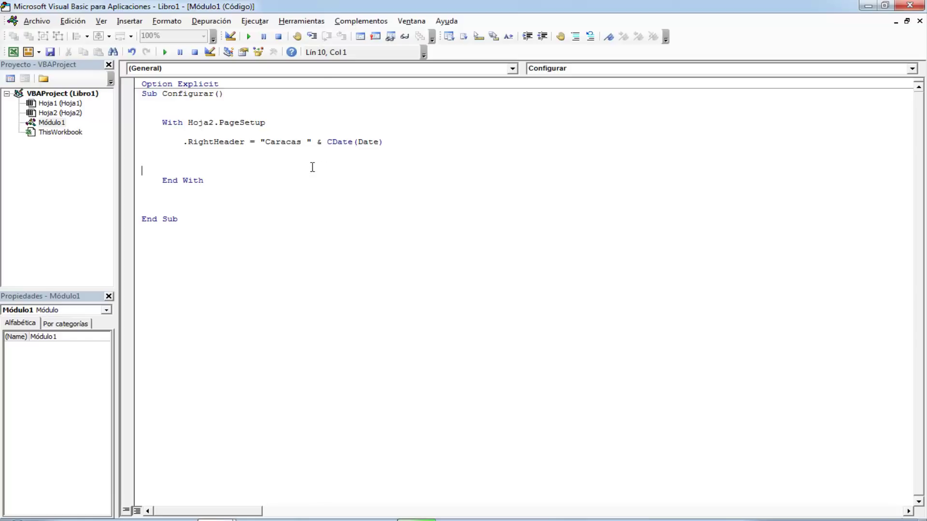
pyautogui.click(198, 121)
pyautogui.doubleClick(199, 122)
pyautogui.click(235, 120)
pyautogui.doubleClick(201, 123)
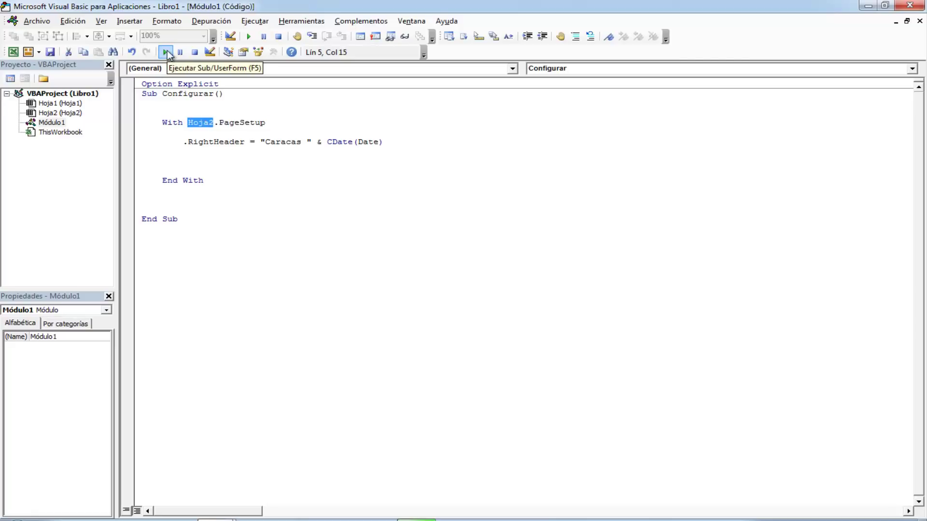
pyautogui.click(867, 6)
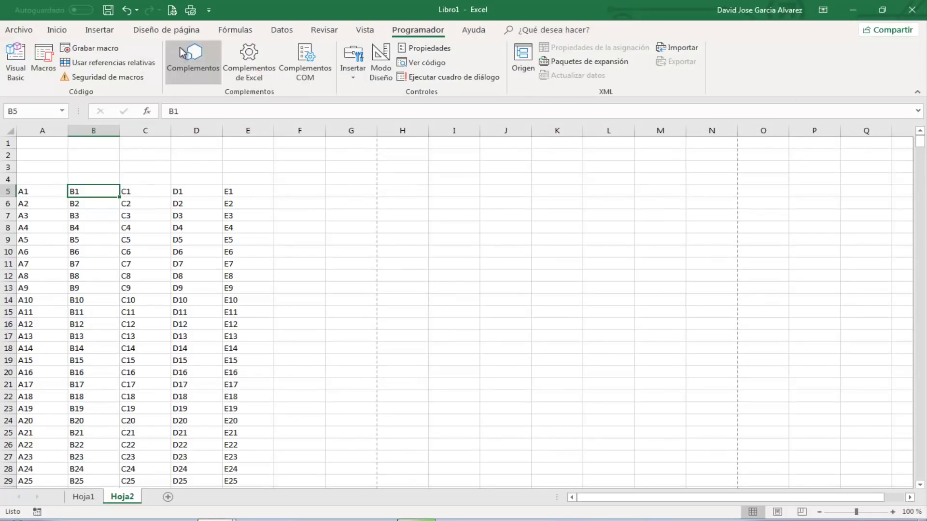
pyautogui.click(173, 10)
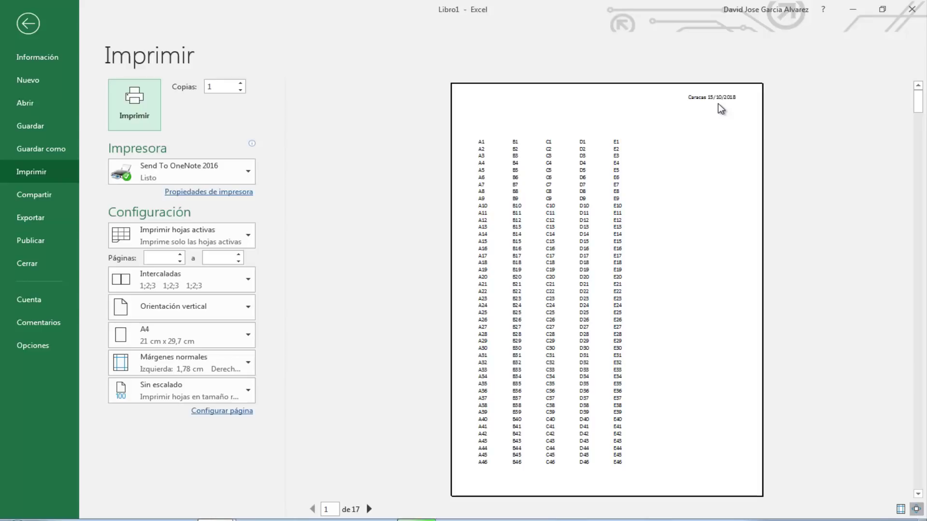
pyautogui.click(28, 24)
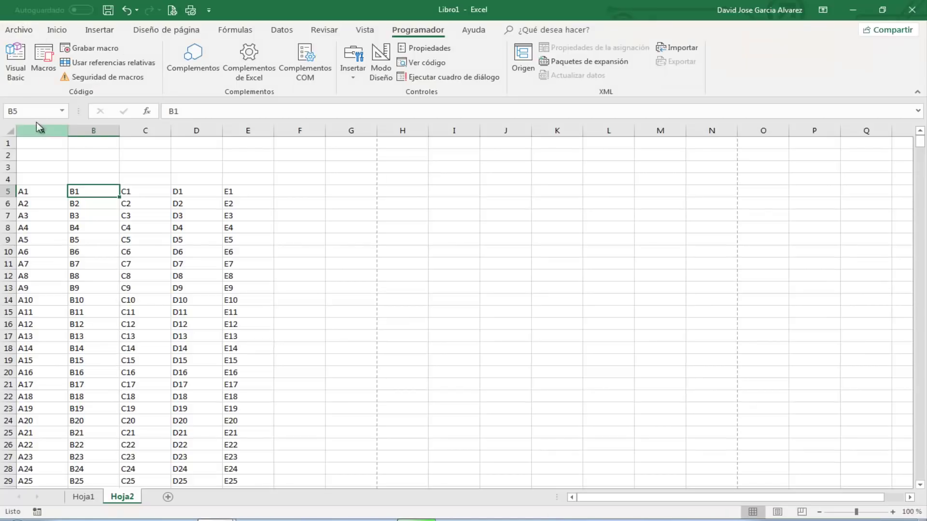
# Add an indented .RightFooter = "Página &P" line below the RightHeader line in the Configurar macro
pyautogui.click(16, 73)
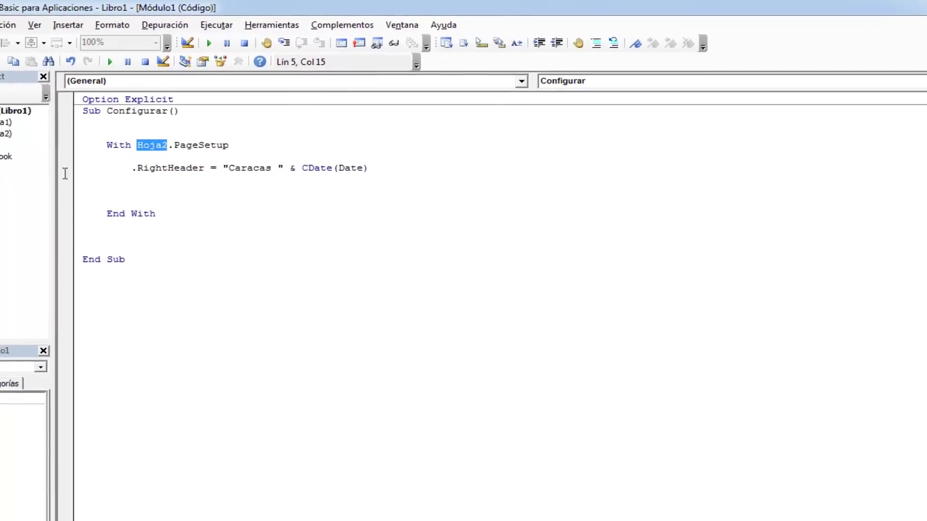
pyautogui.click(99, 205)
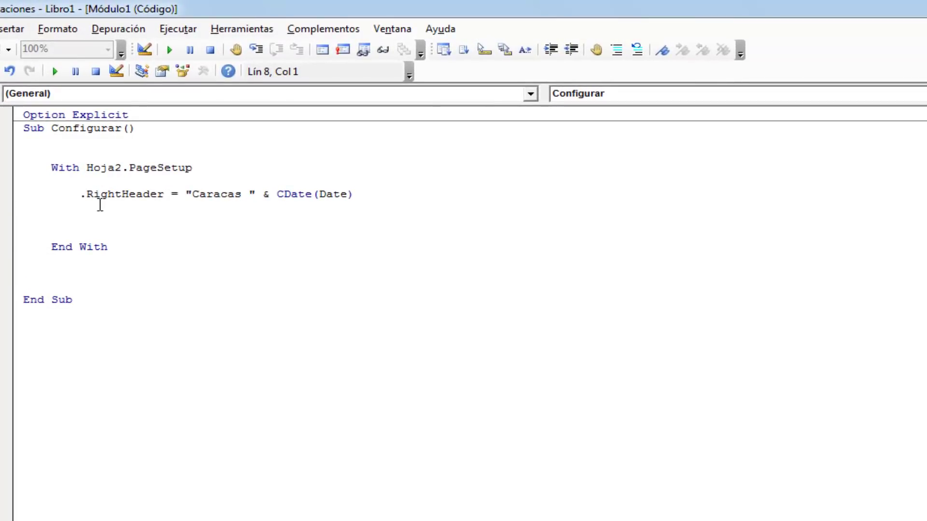
pyautogui.press('Tab')
pyautogui.press('Tab')
pyautogui.write('.')
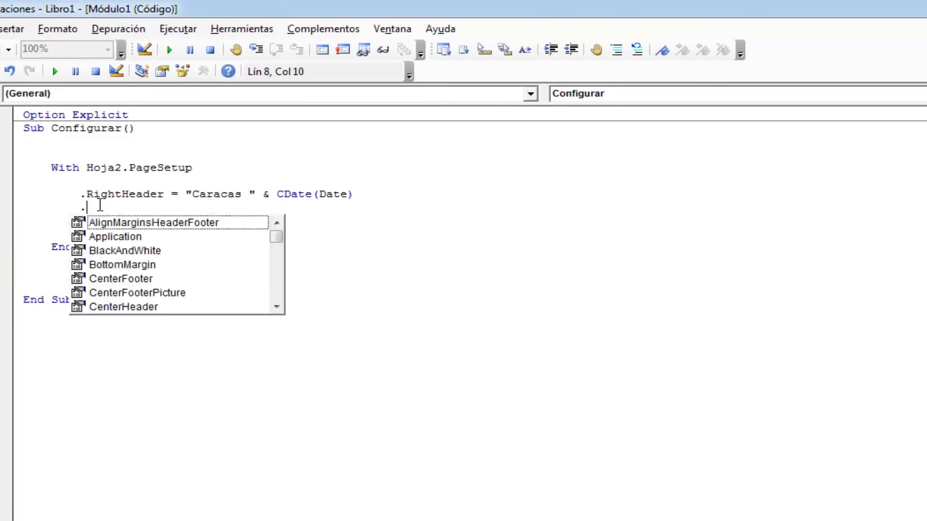
pyautogui.write('ri')
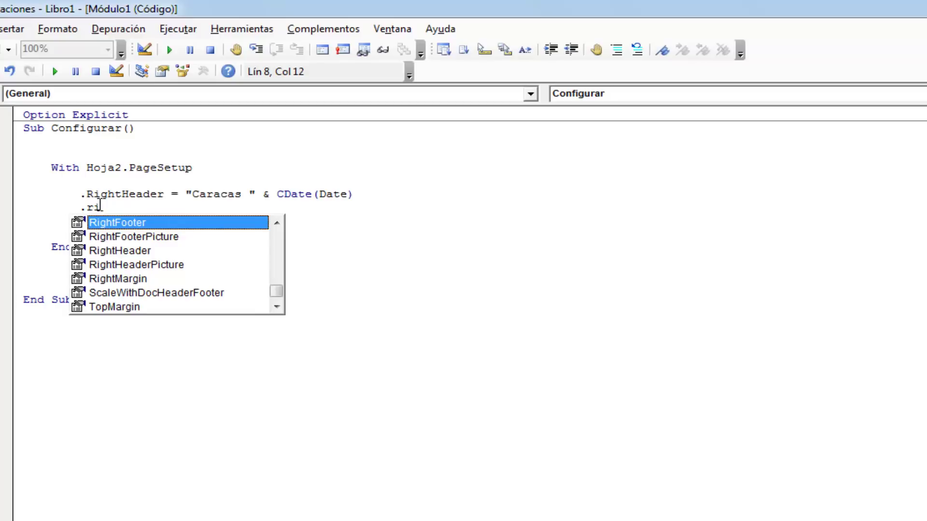
pyautogui.press('Tab')
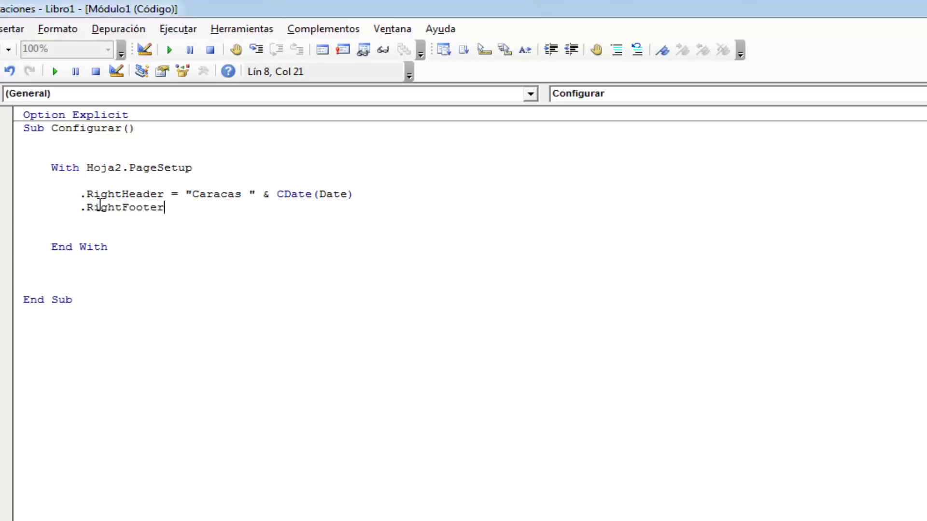
pyautogui.write('=')
pyautogui.write('"P"')
pyautogui.press('Left')
pyautogui.write('P')
pyautogui.write('ágina')
pyautogui.write(' &')
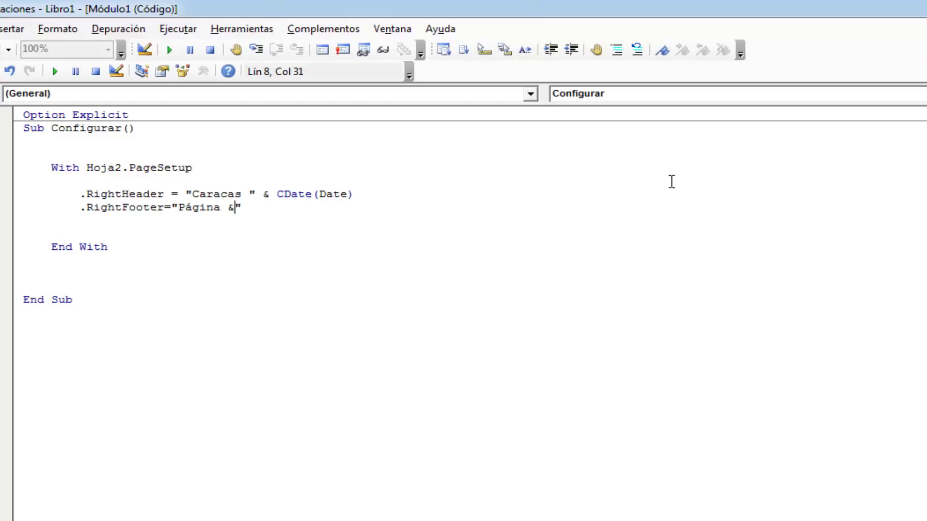
pyautogui.write('P')
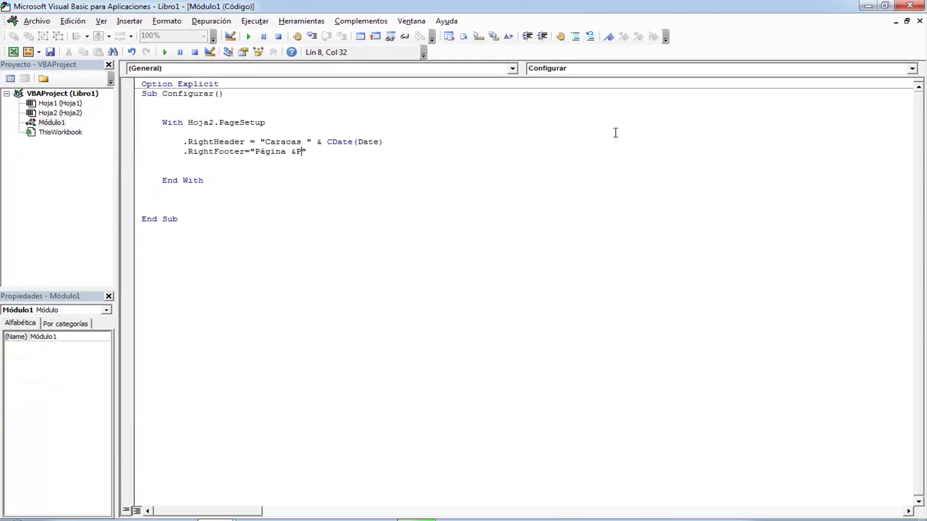
# Run the Configurar macro and open Hoja2's print preview
pyautogui.click(165, 53)
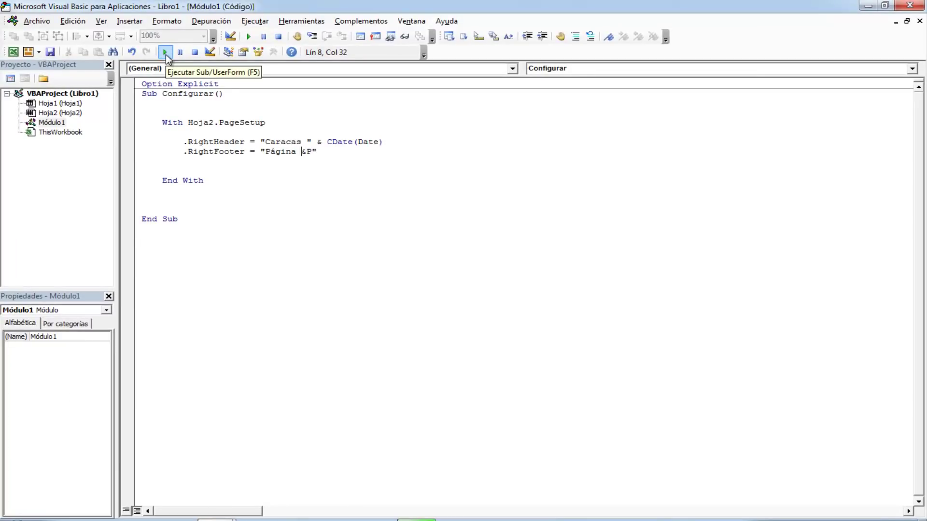
pyautogui.click(869, 7)
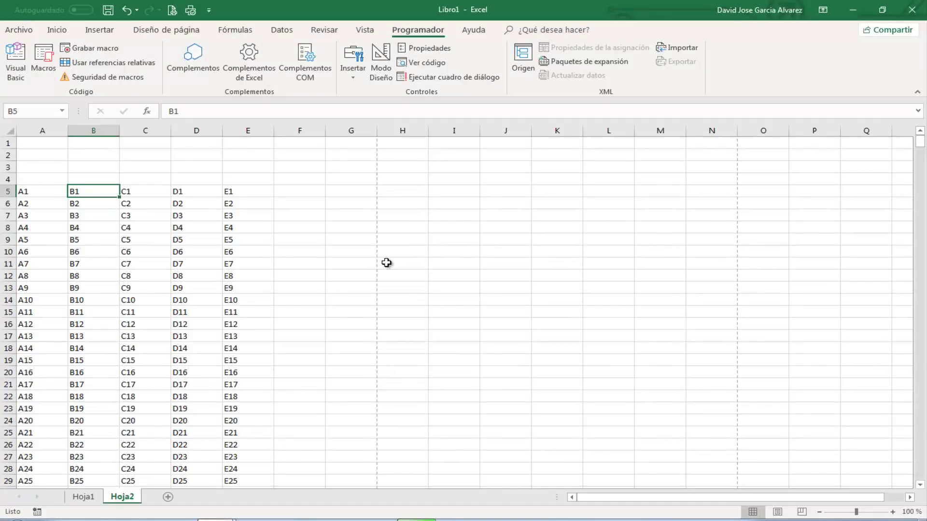
pyautogui.click(172, 10)
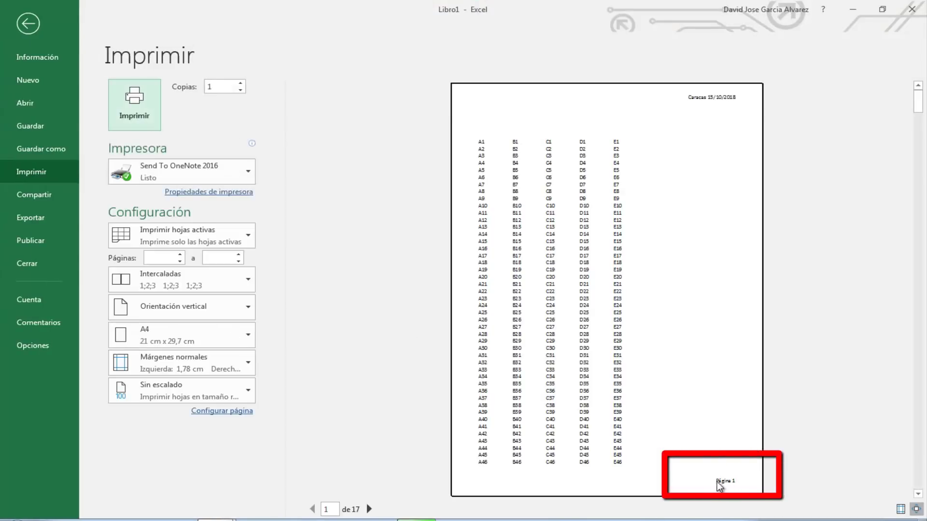
# Page through the preview checking the 'Página' footer, then close it
pyautogui.click(918, 496)
pyautogui.click(918, 496)
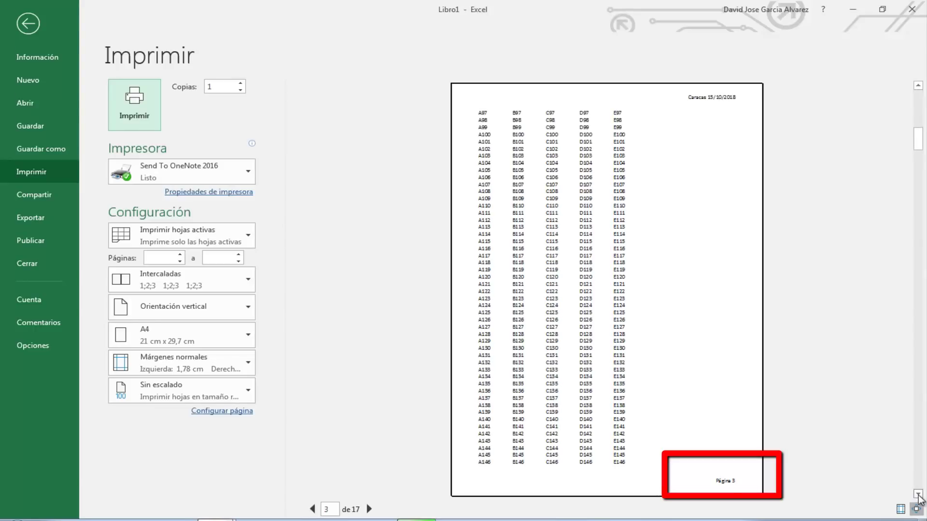
pyautogui.click(918, 496)
pyautogui.click(918, 496)
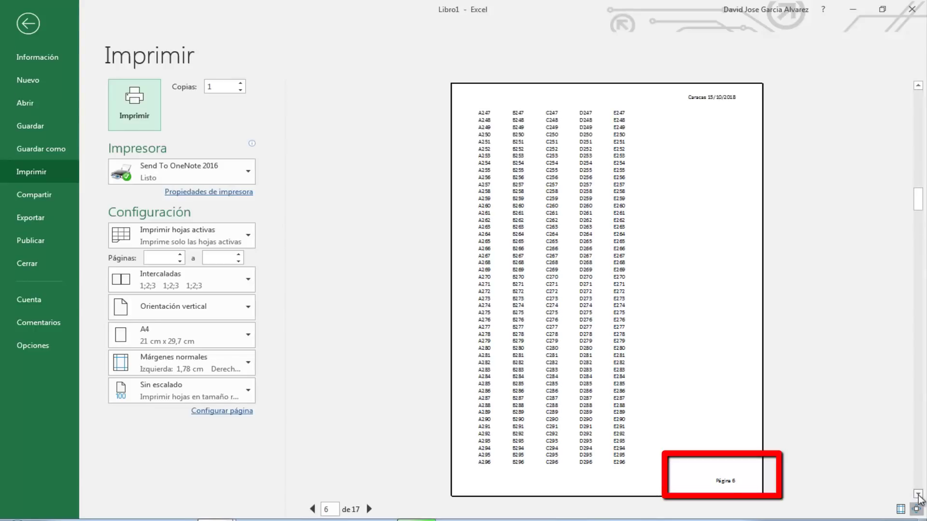
pyautogui.click(918, 496)
pyautogui.click(918, 496)
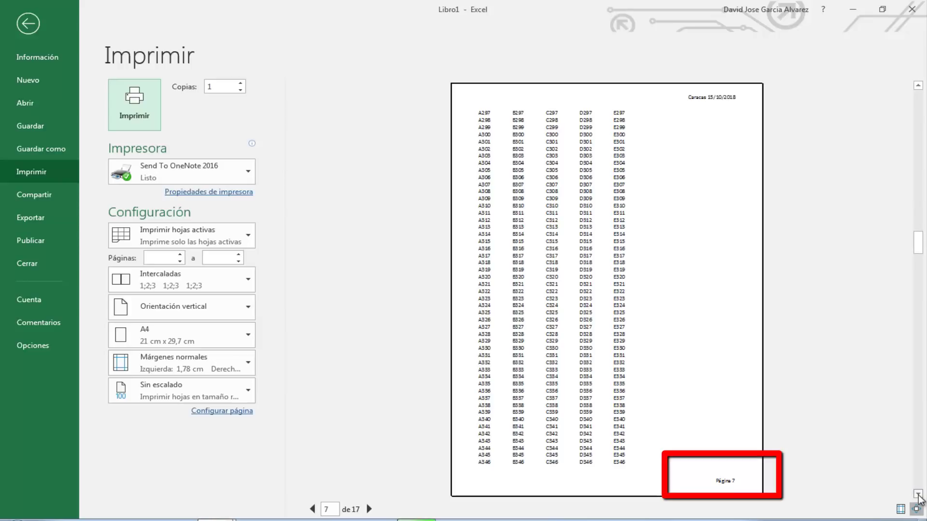
pyautogui.click(918, 496)
pyautogui.click(918, 496)
pyautogui.click(918, 496)
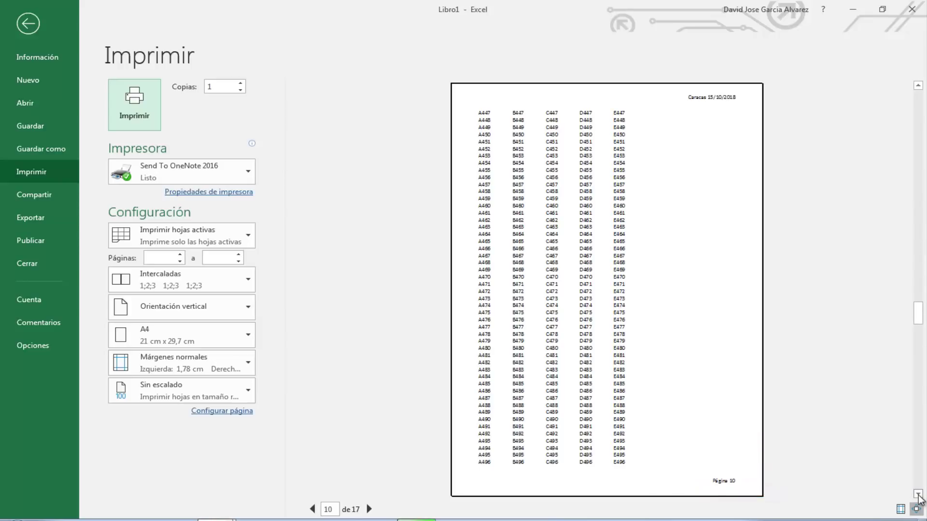
pyautogui.click(918, 496)
pyautogui.click(918, 496)
pyautogui.click(918, 496)
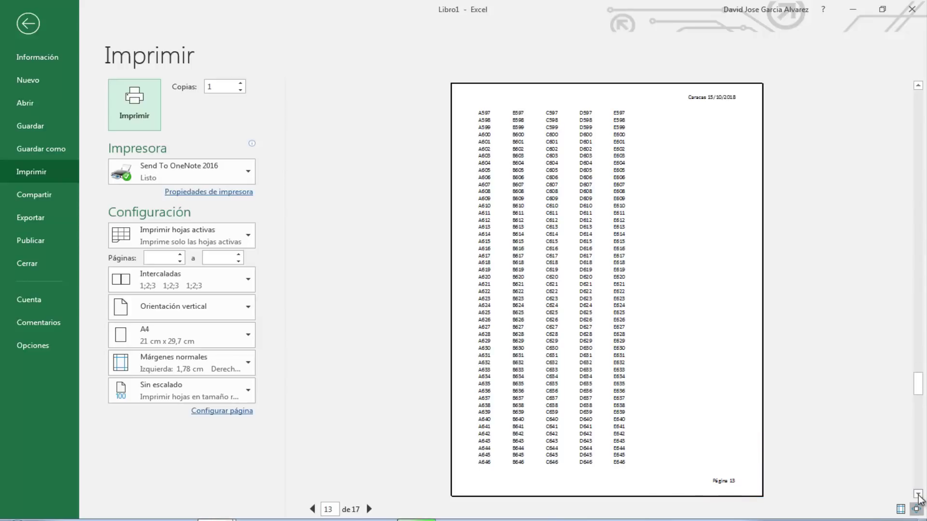
pyautogui.click(918, 496)
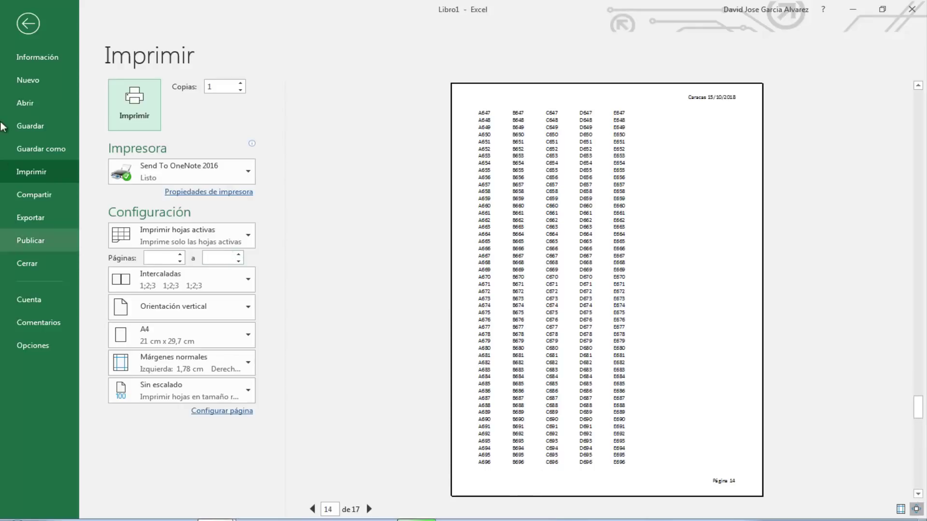
pyautogui.click(28, 25)
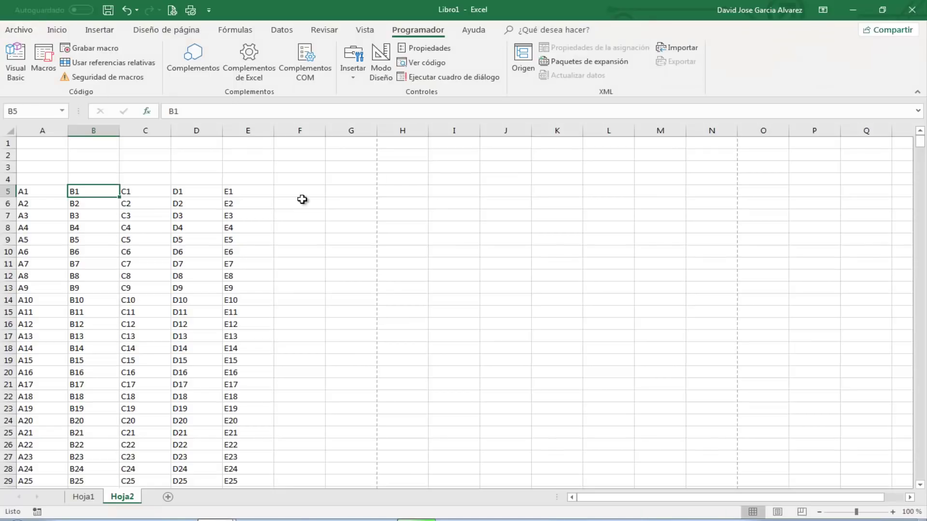
# Switch from the code editor back to Hoja2 and open its print preview
pyautogui.click(16, 61)
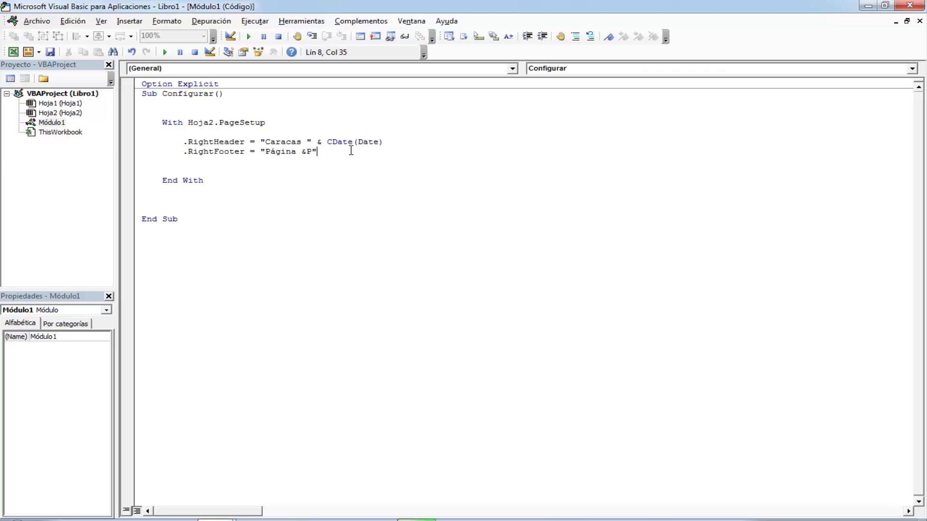
pyautogui.click(866, 8)
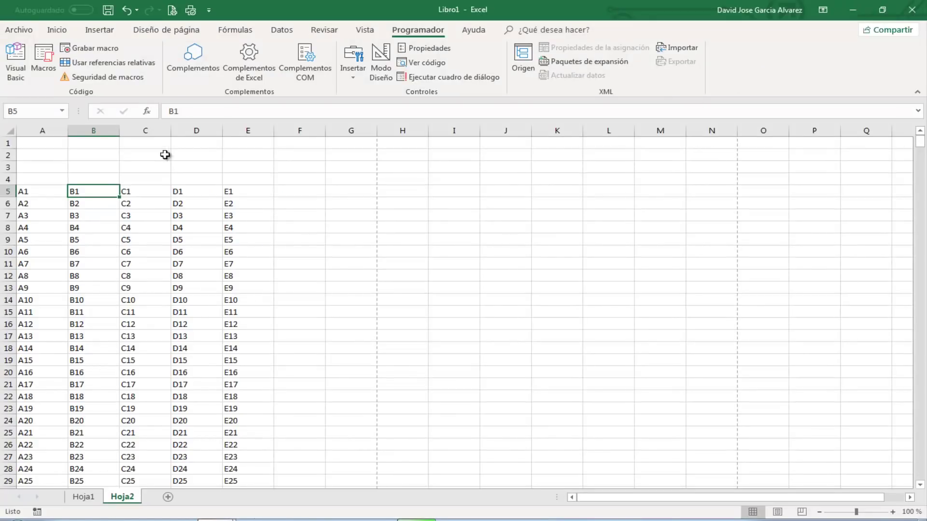
pyautogui.click(172, 11)
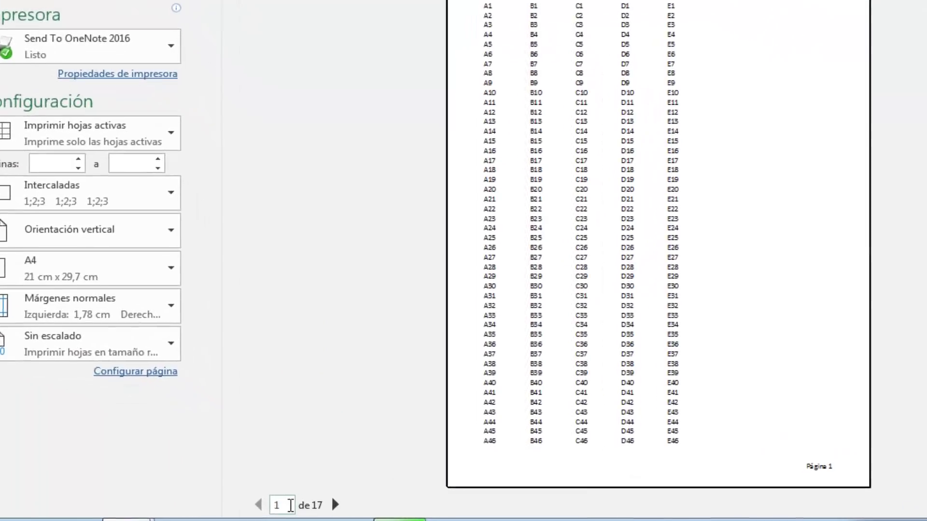
# Advance the preview to page 3 of 17, footed 'Página 3'
pyautogui.click(326, 509)
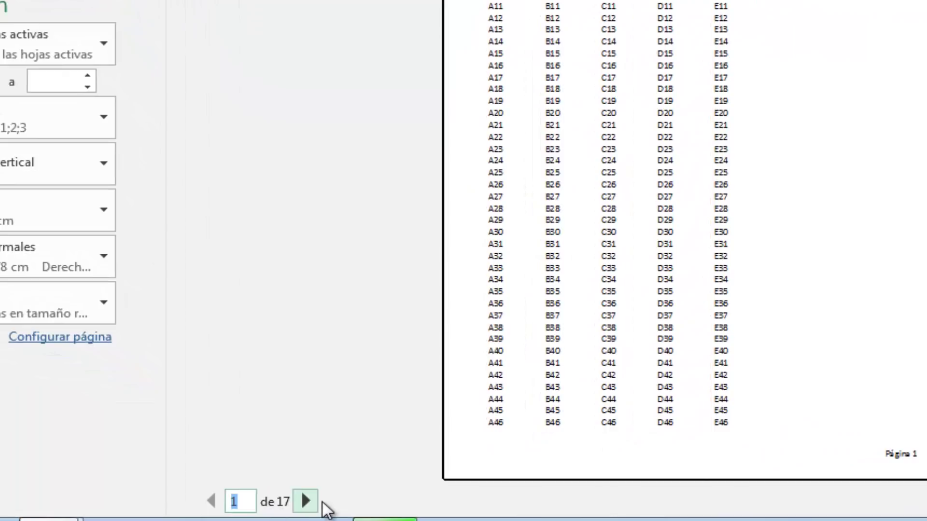
pyautogui.click(234, 501)
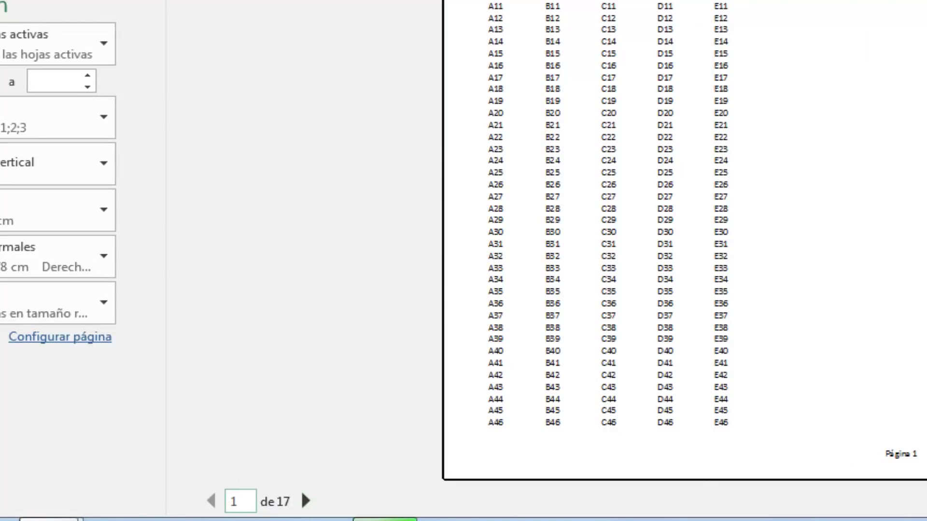
pyautogui.press('pagedown')
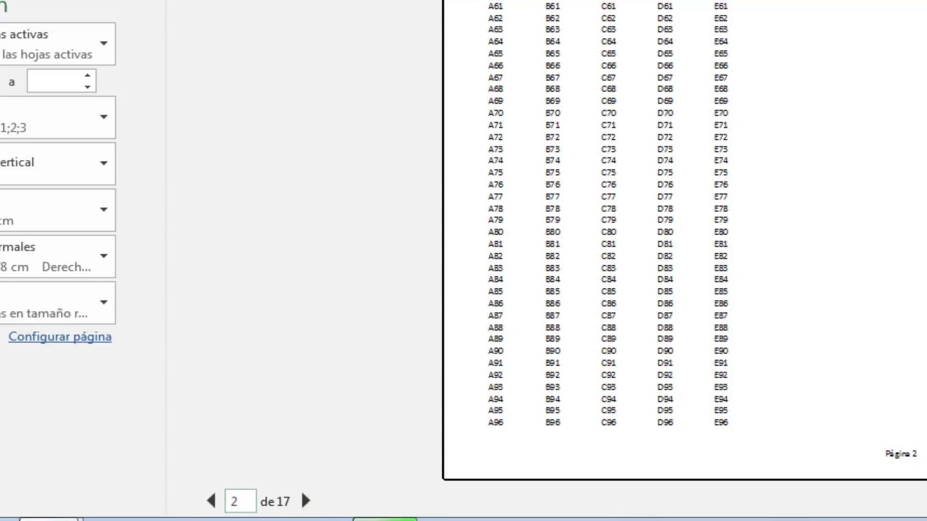
pyautogui.press('pagedown')
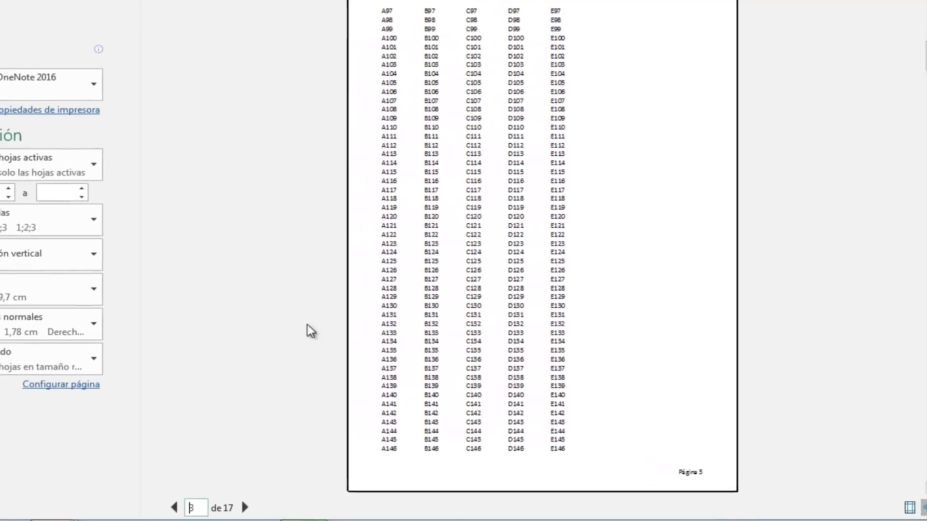
# Leave the print view and add ' de ' after &P in the RightFooter text
pyautogui.click(30, 28)
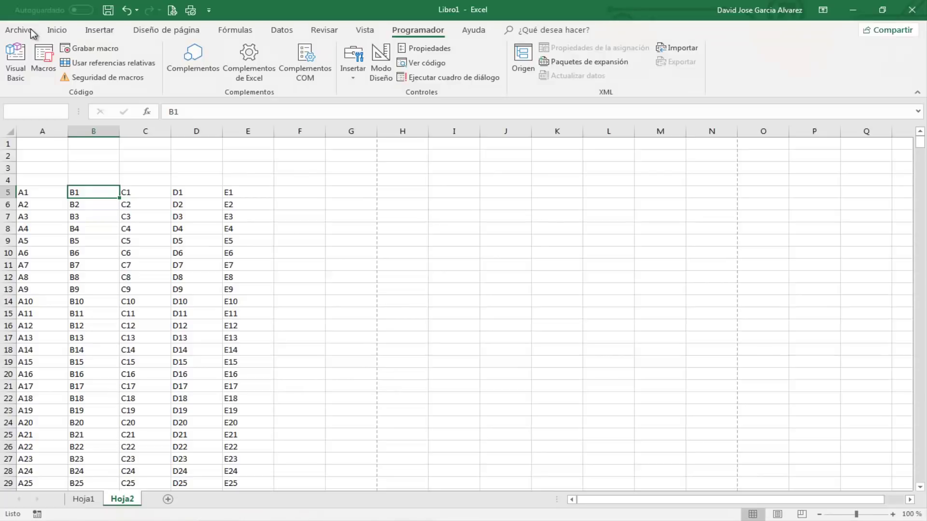
pyautogui.click(13, 64)
pyautogui.click(311, 152)
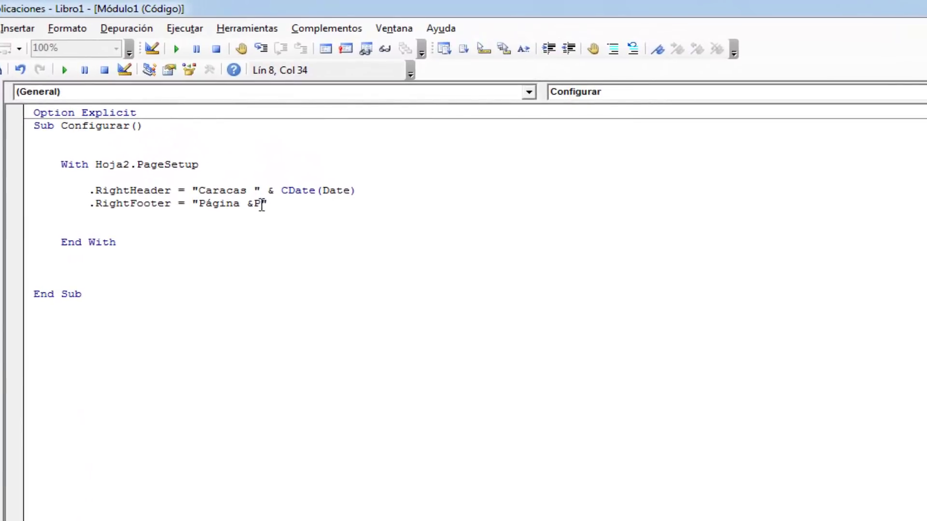
pyautogui.write('de')
pyautogui.press('Right')
# Append & Hoja2.HPageBreaks.Count + 1 to the footer line to show the page total
pyautogui.write('& ')
pyautogui.write('hoja')
pyautogui.write('2.')
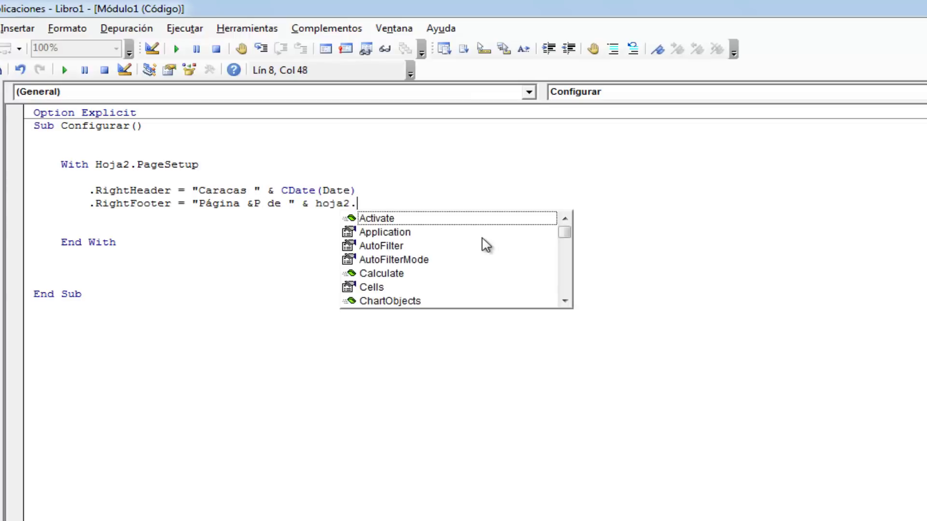
pyautogui.write('h')
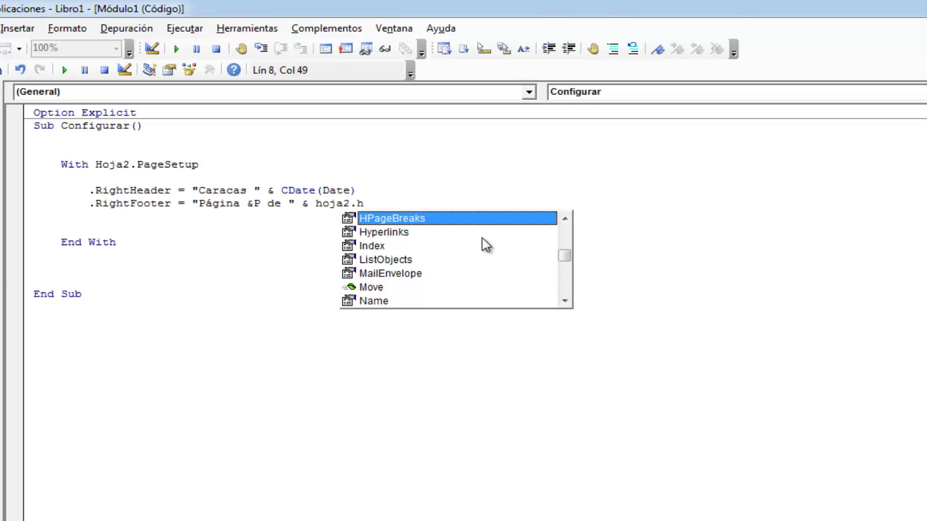
pyautogui.doubleClick(415, 219)
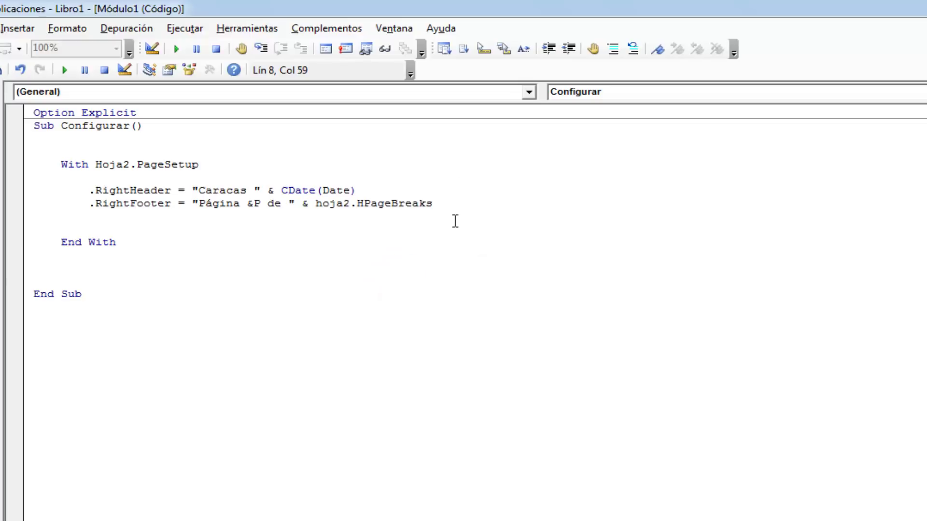
pyautogui.write('.coun')
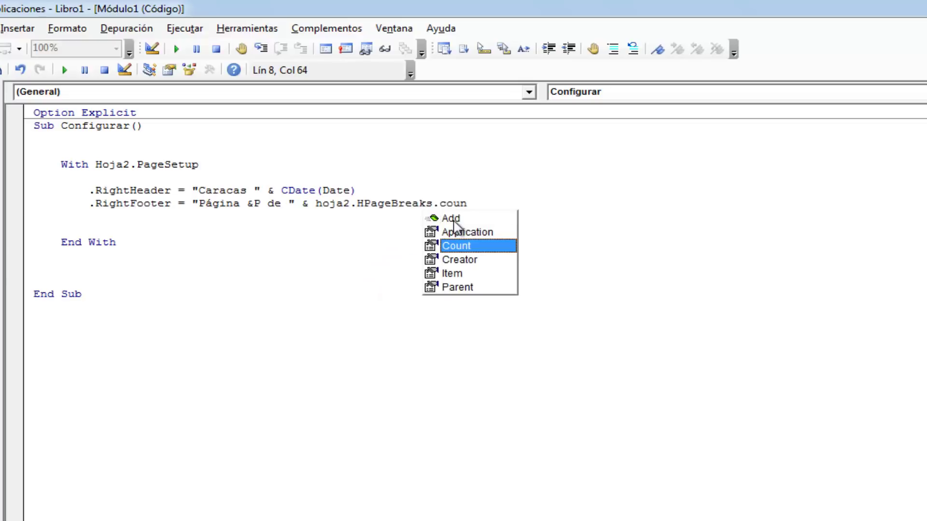
pyautogui.press('Tab')
pyautogui.write('+ 1')
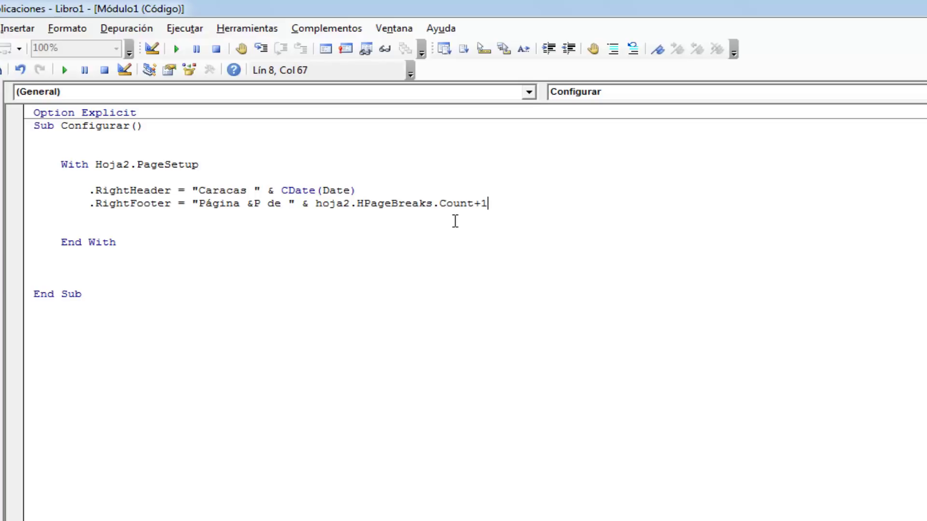
pyautogui.click(447, 221)
pyautogui.click(388, 203)
pyautogui.moveTo(482, 205); pyautogui.dragTo(508, 208)
pyautogui.click(467, 271)
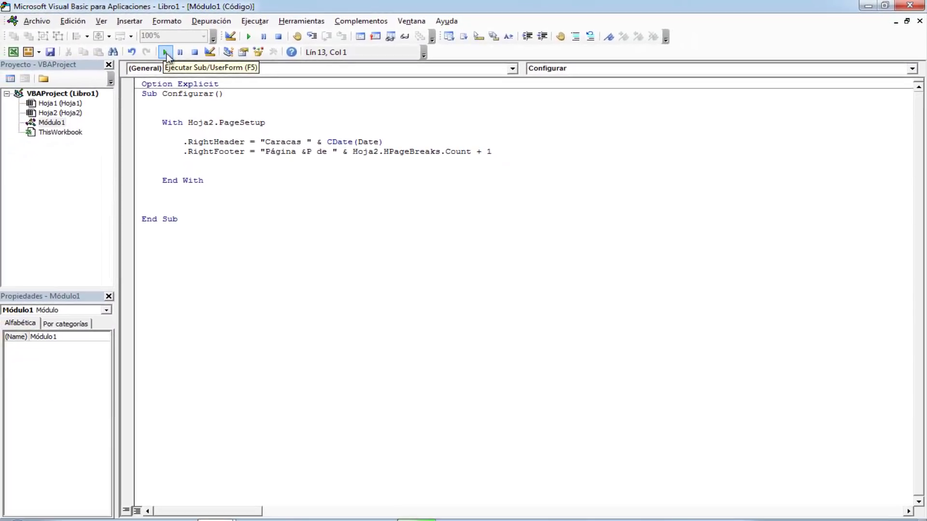
# Run Configurar and open the print preview of Hoja2
pyautogui.click(165, 52)
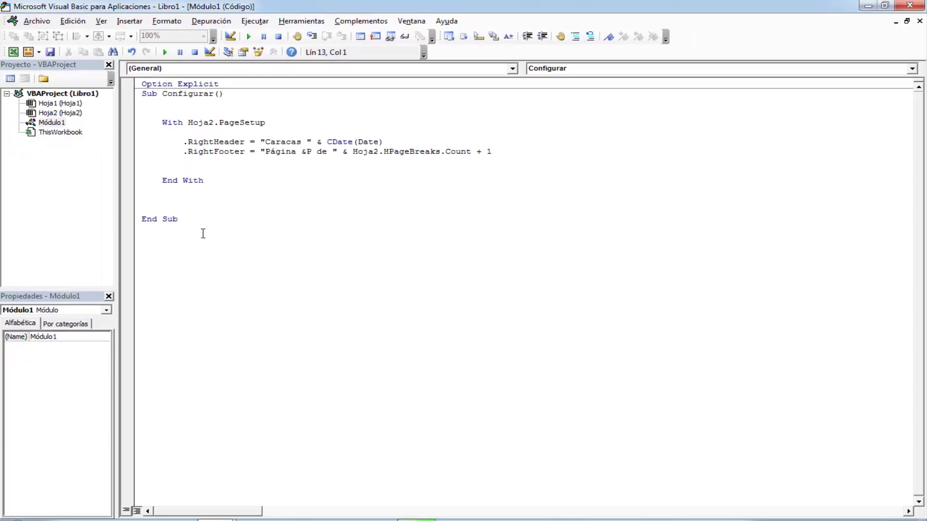
pyautogui.click(868, 6)
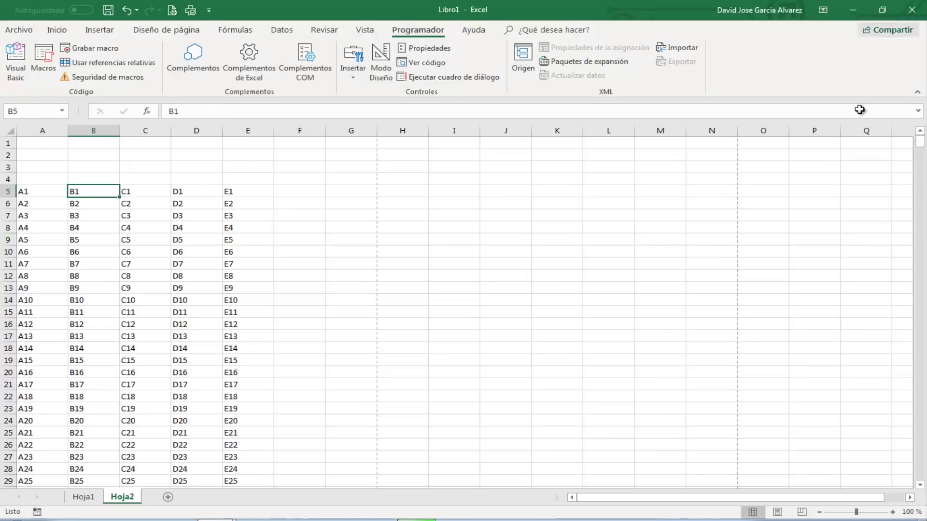
pyautogui.click(173, 11)
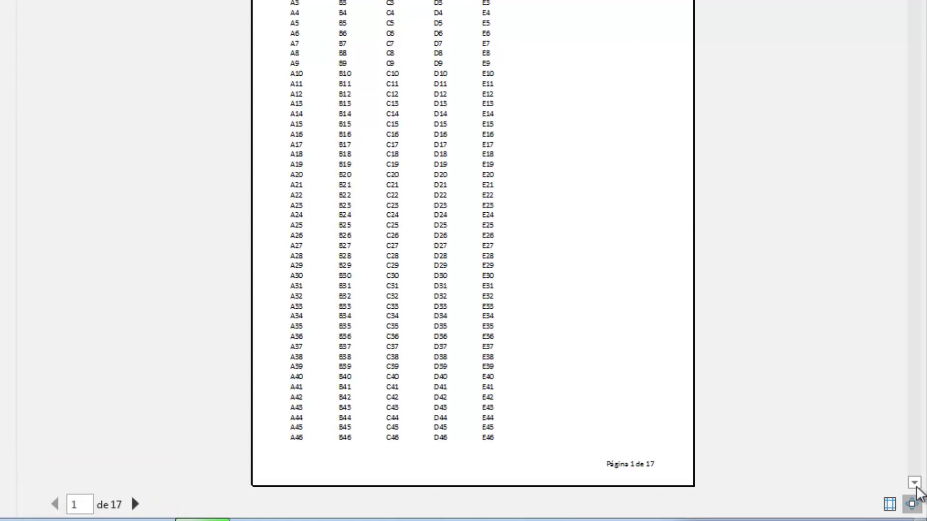
# Page through the preview to page 8, footed 'Página 8 de 17'
pyautogui.click(915, 486)
pyautogui.click(916, 487)
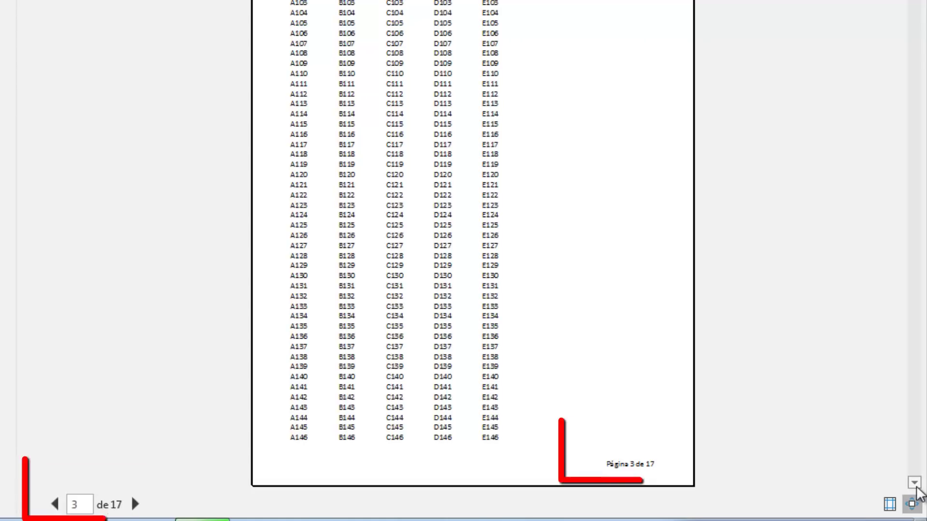
pyautogui.click(916, 487)
pyautogui.click(916, 486)
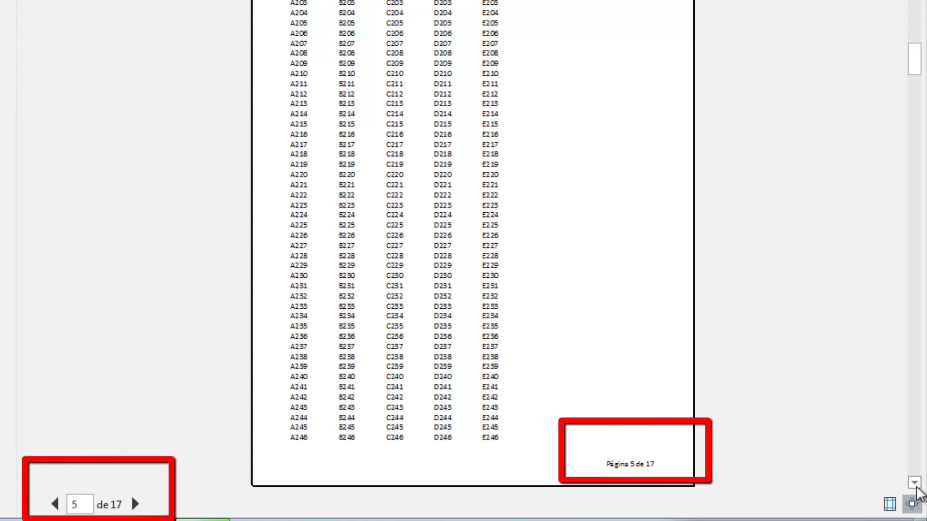
pyautogui.click(916, 487)
pyautogui.click(915, 486)
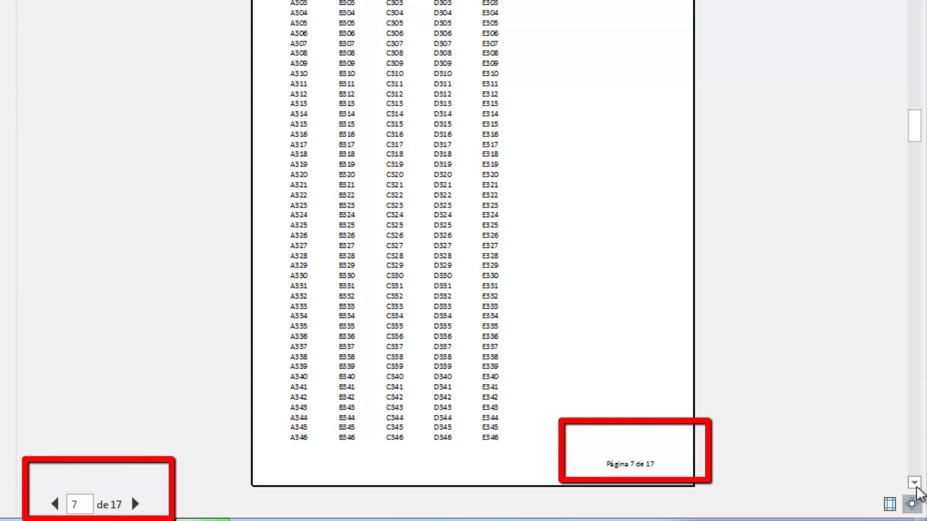
pyautogui.click(916, 487)
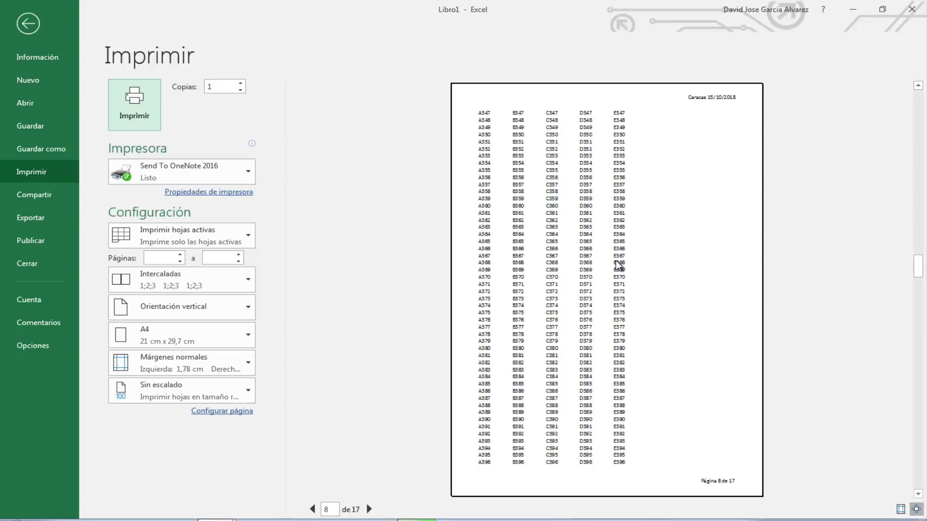
# Remove the blank line and add Hoja2.PrintPreview after End With in the Configurar macro
pyautogui.click(37, 22)
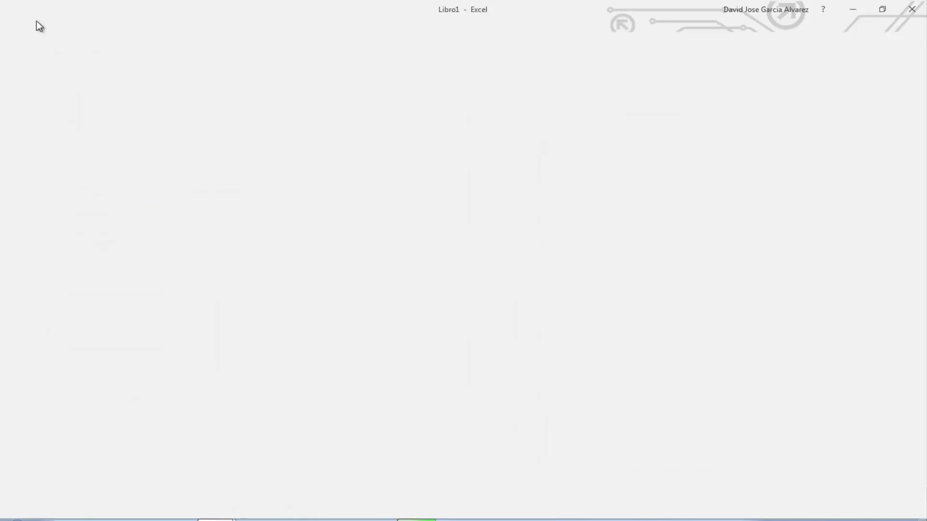
pyautogui.click(13, 64)
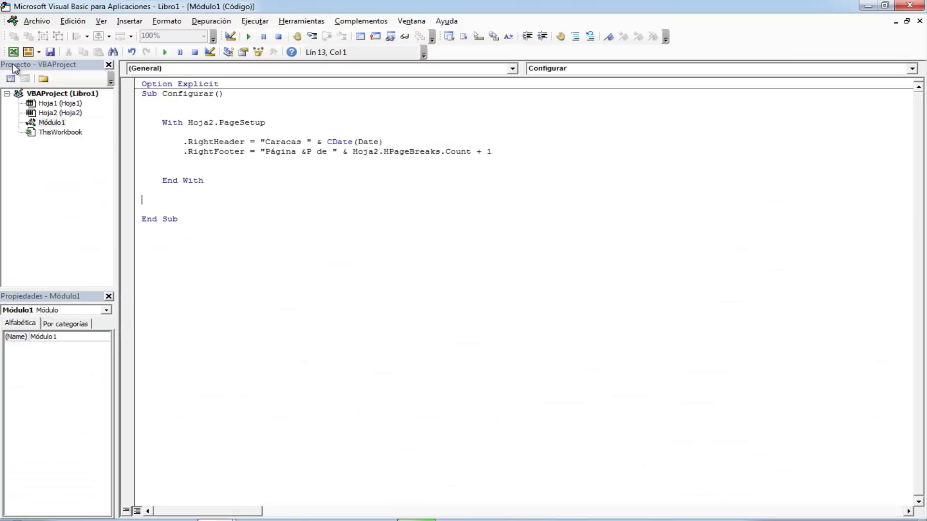
pyautogui.click(192, 171)
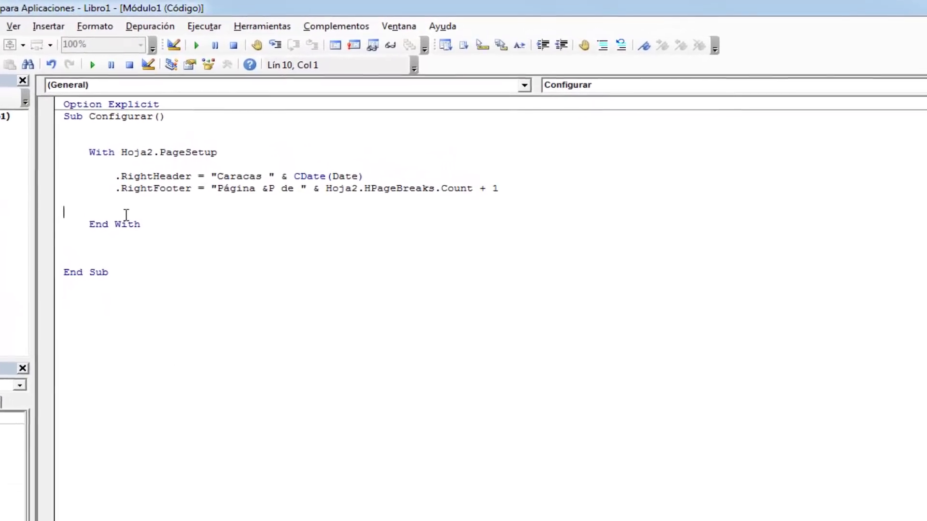
pyautogui.press('BackSpace')
pyautogui.press('Down')
pyautogui.press('Down')
pyautogui.press('Down')
pyautogui.press('Tab')
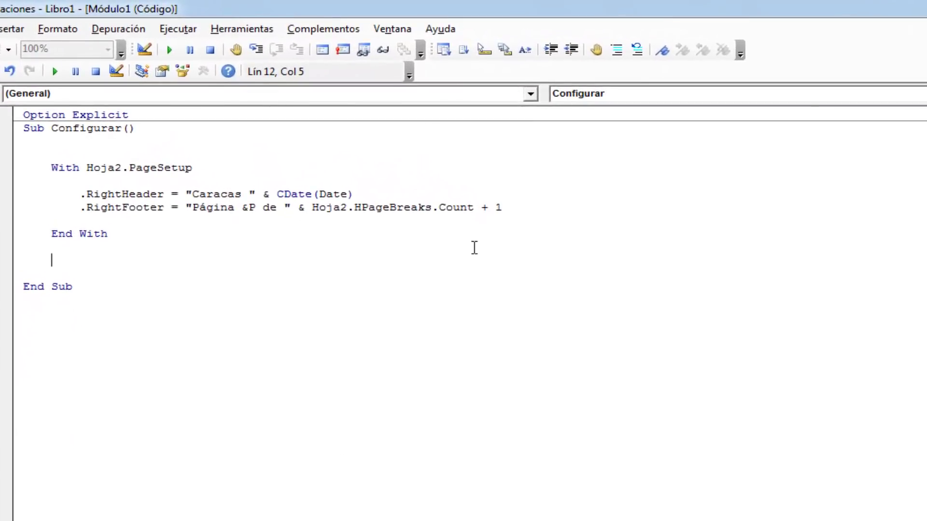
pyautogui.write('ho')
pyautogui.write('ja2')
pyautogui.write('.p')
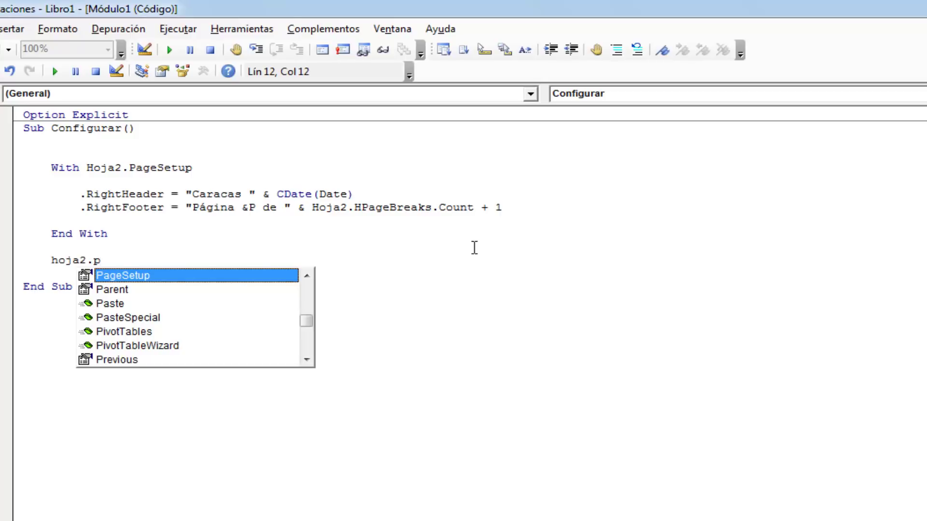
pyautogui.write('r')
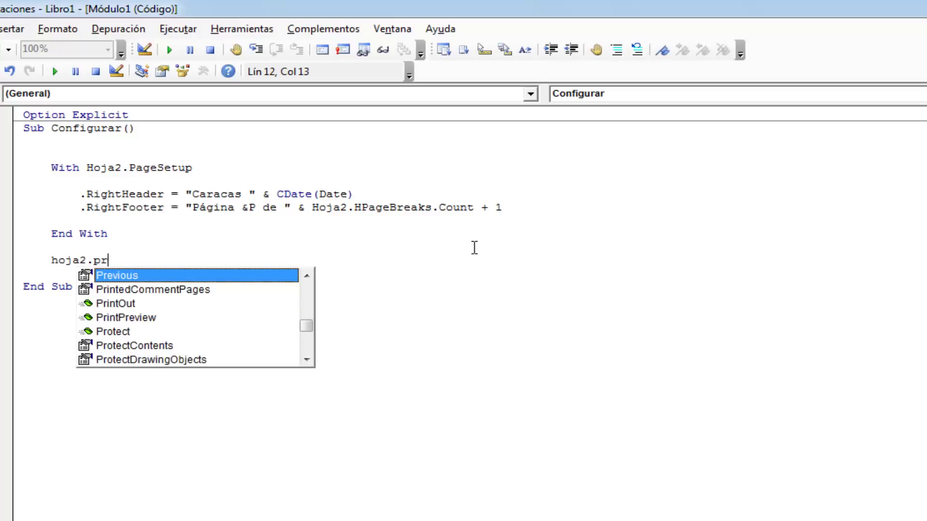
pyautogui.write('i')
pyautogui.press('Down')
pyautogui.press('Down')
pyautogui.press('Tab')
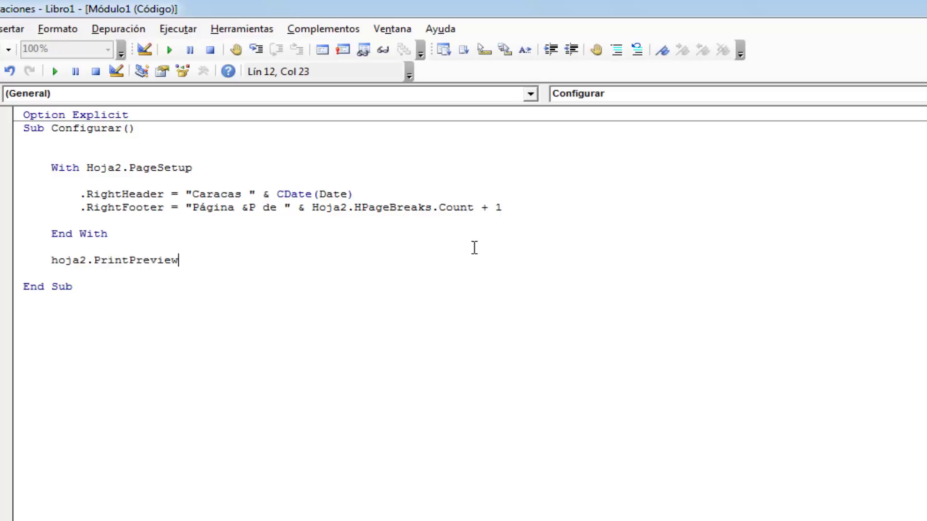
pyautogui.press('Down')
# Highlight Hoja2 on the With line and the PrintPreview word to review the code
pyautogui.click(116, 219)
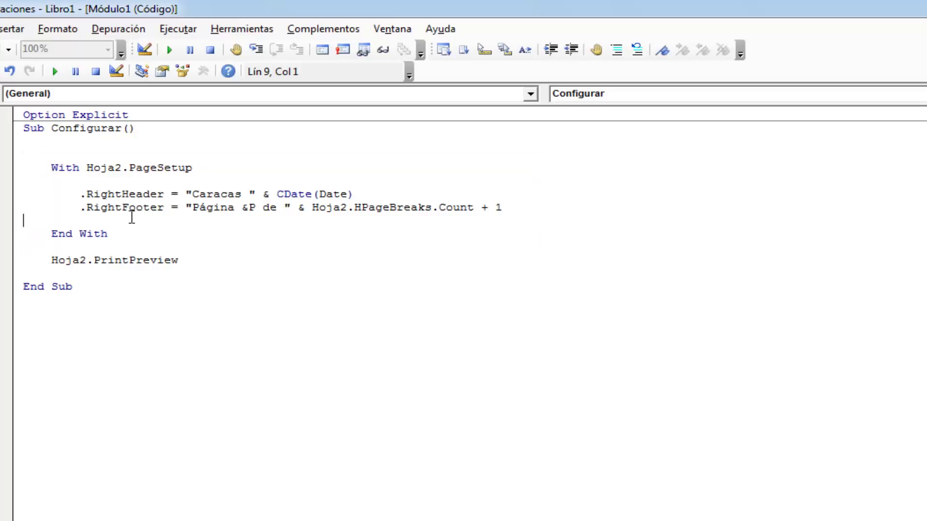
pyautogui.click(162, 169)
pyautogui.doubleClick(103, 168)
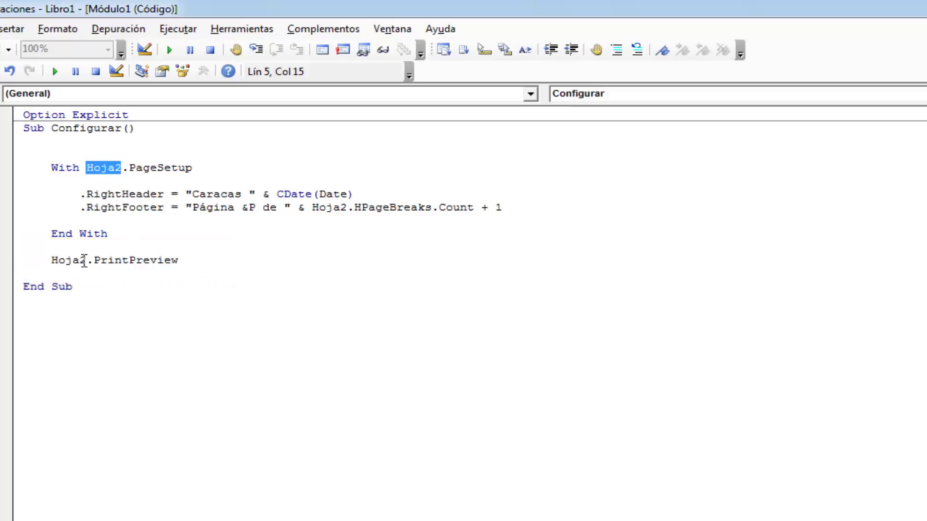
pyautogui.doubleClick(107, 256)
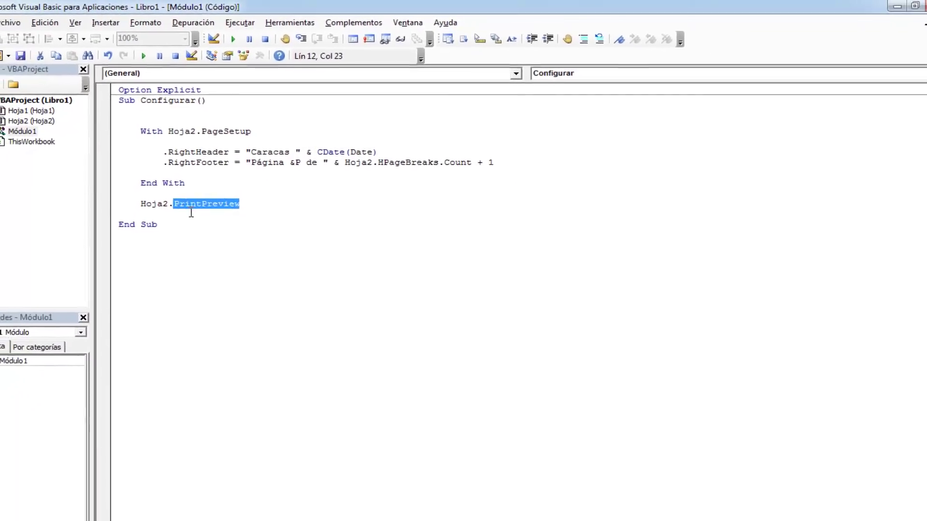
pyautogui.click(169, 229)
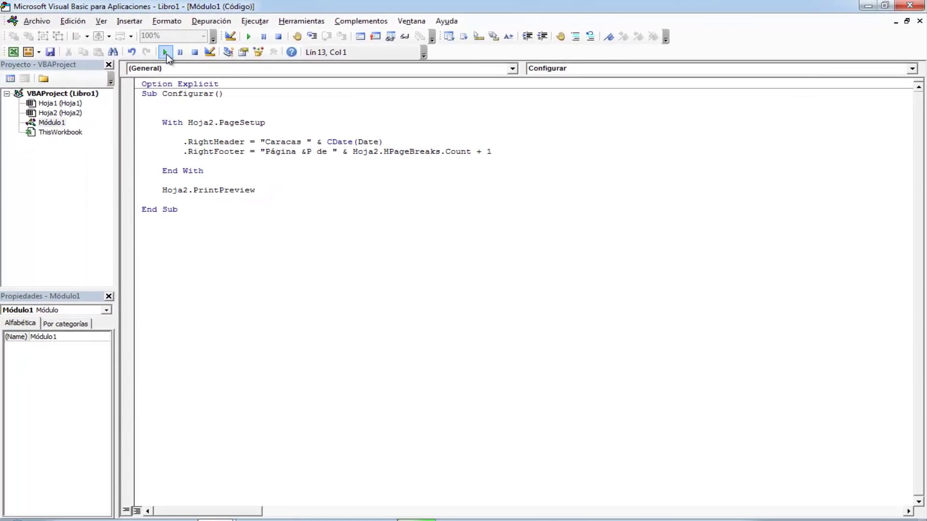
# Run Configurar to open the print preview and page through to page 13
pyautogui.click(165, 53)
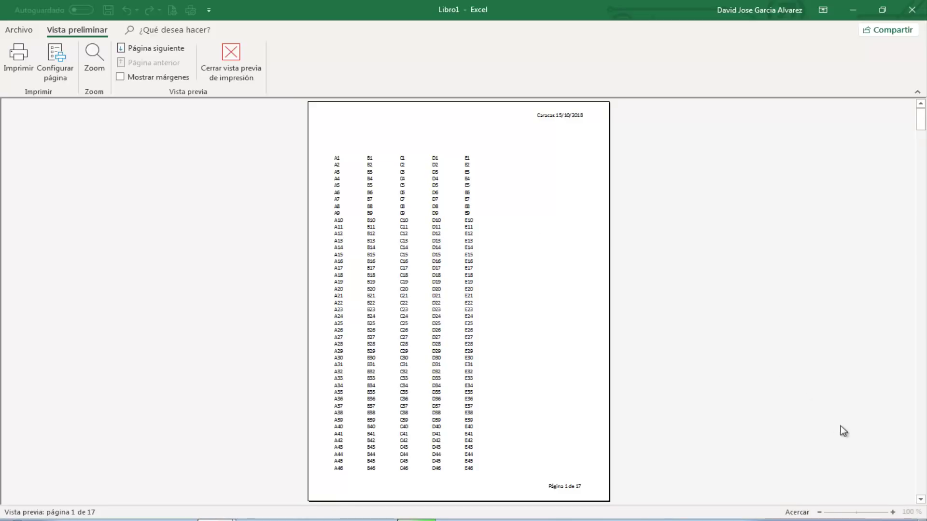
pyautogui.click(920, 500)
pyautogui.click(921, 499)
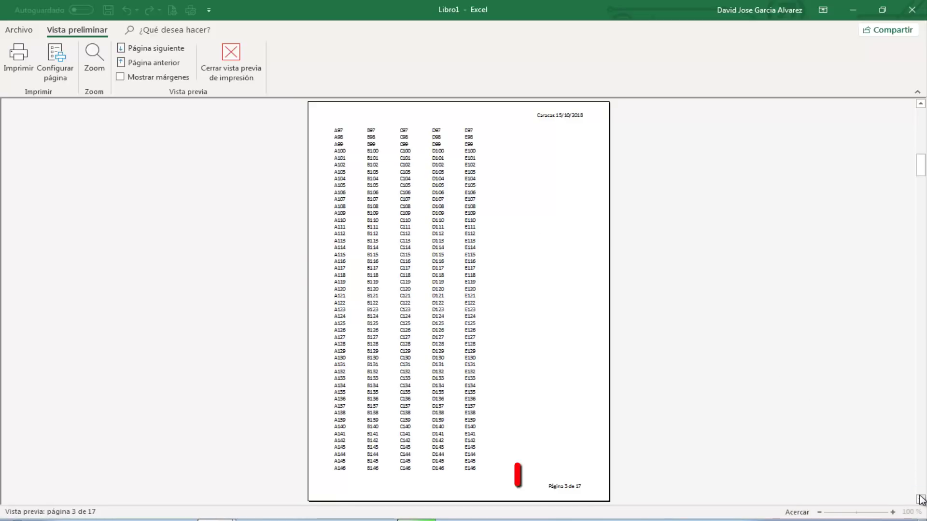
pyautogui.click(920, 499)
pyautogui.click(920, 500)
pyautogui.click(921, 499)
pyautogui.click(920, 500)
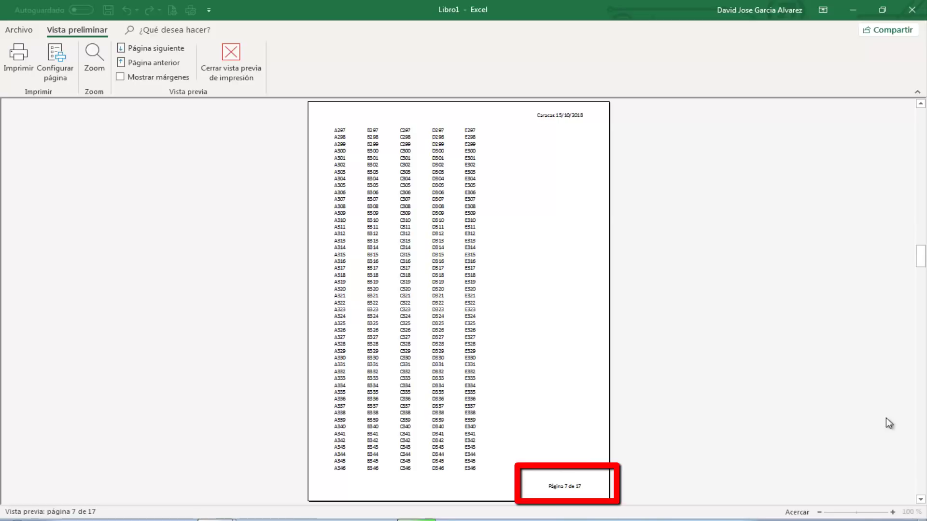
pyautogui.click(920, 499)
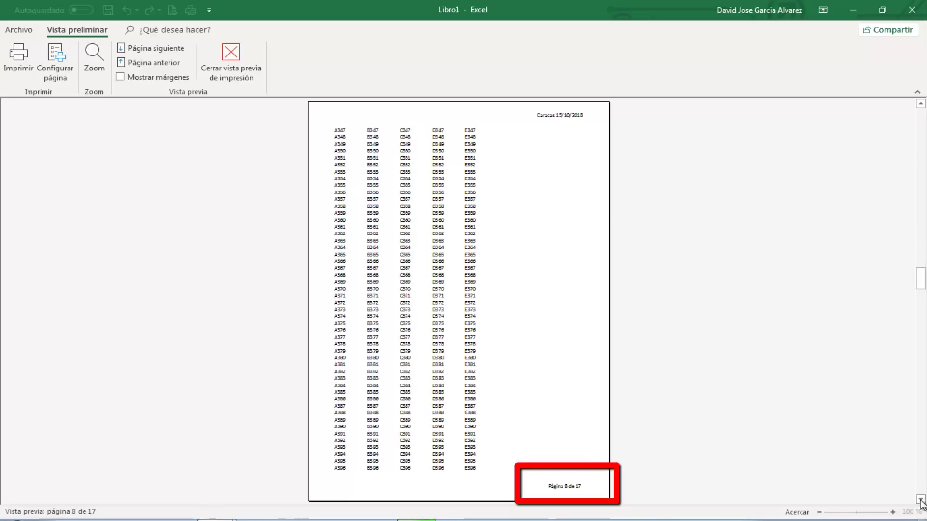
pyautogui.click(920, 499)
pyautogui.click(921, 500)
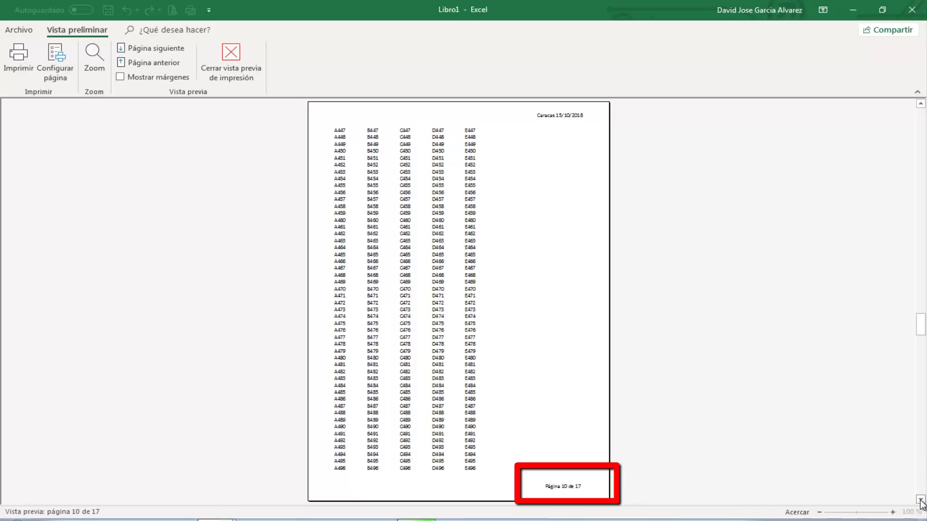
pyautogui.click(920, 500)
pyautogui.click(921, 500)
pyautogui.click(920, 500)
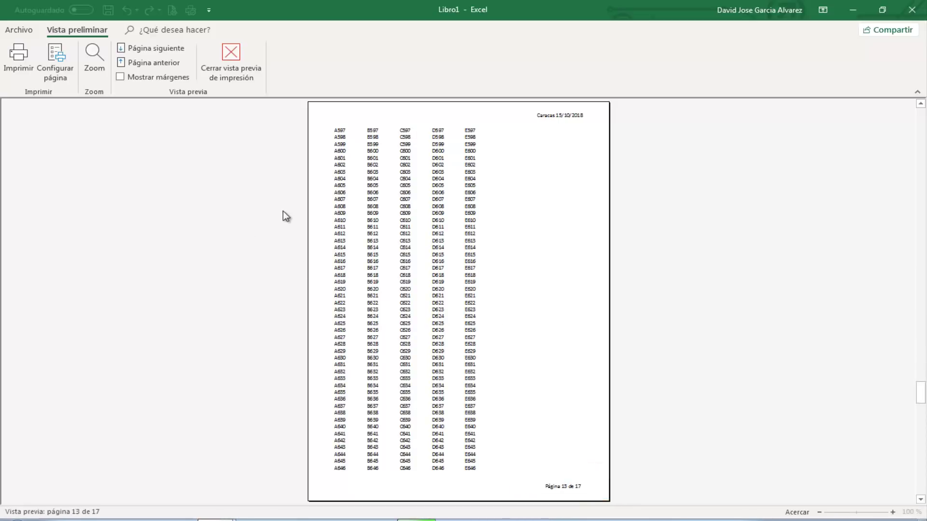
# Zoom in on page 13's date header and page-number footer, then close the preview
pyautogui.click(523, 193)
pyautogui.click(539, 125)
pyautogui.click(548, 108)
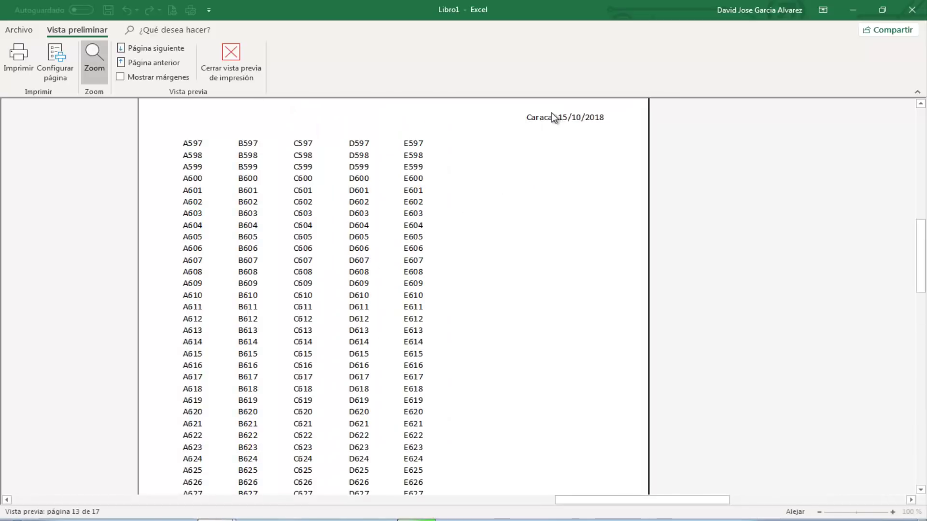
pyautogui.click(571, 142)
pyautogui.click(568, 486)
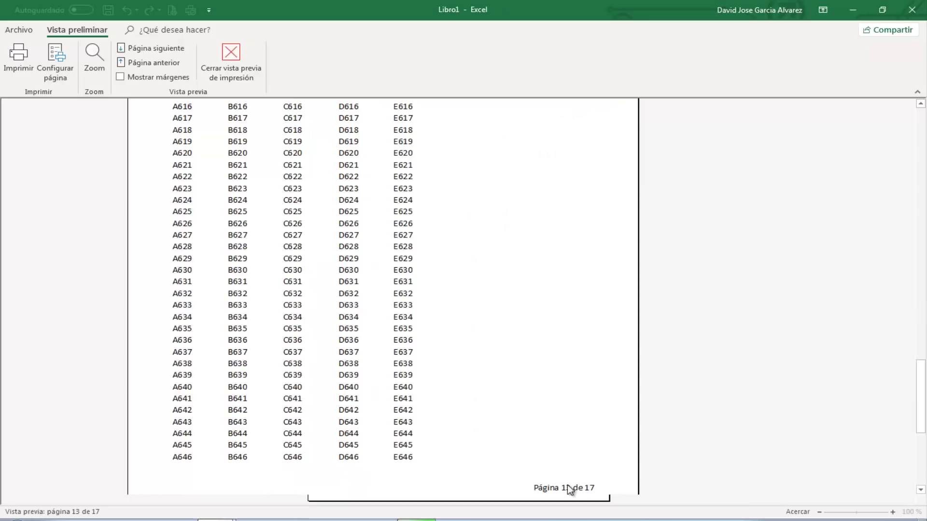
pyautogui.click(598, 484)
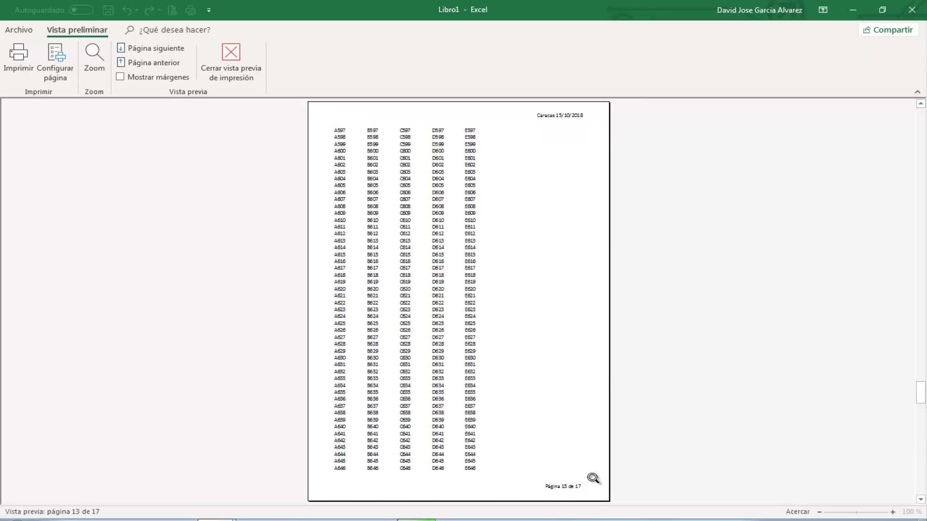
pyautogui.click(231, 76)
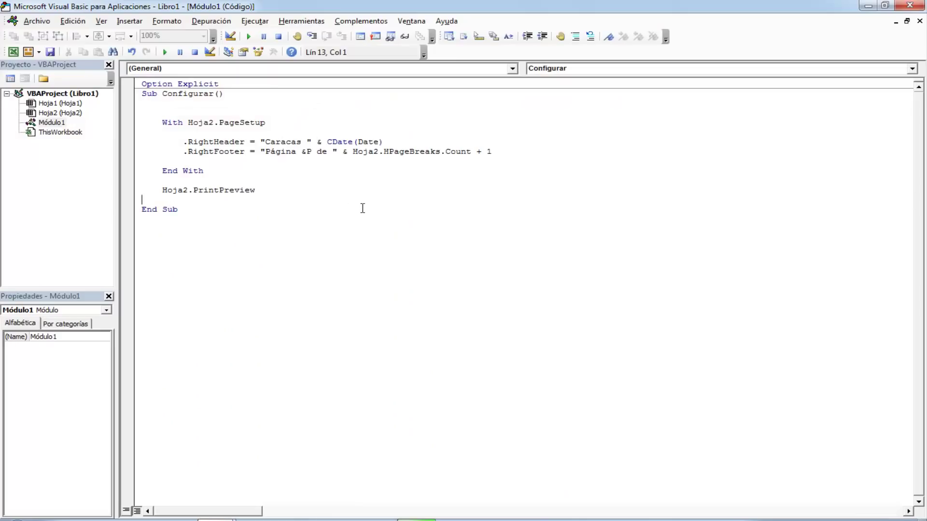
# Return to Hoja2, select cell G5 and pick the ActiveX command button control from Insertar
pyautogui.click(278, 164)
pyautogui.click(869, 10)
pyautogui.click(333, 193)
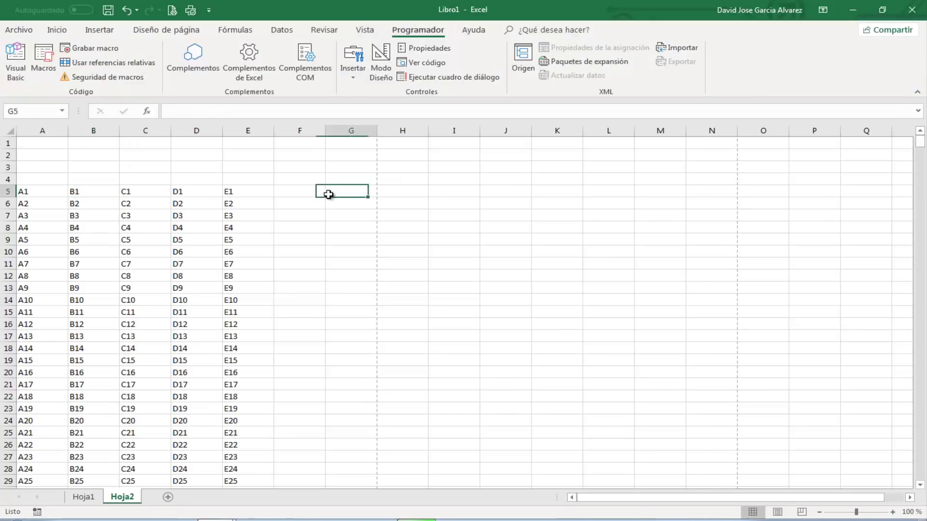
pyautogui.click(352, 79)
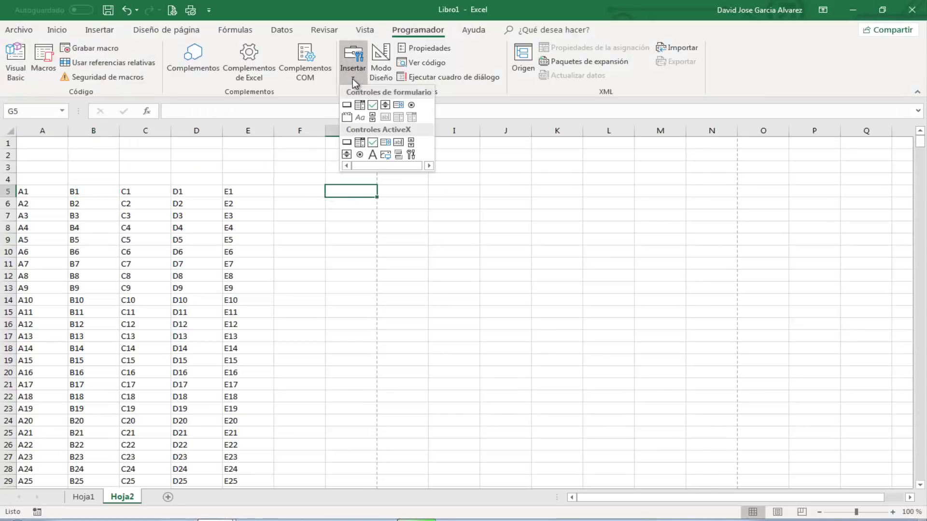
pyautogui.click(347, 143)
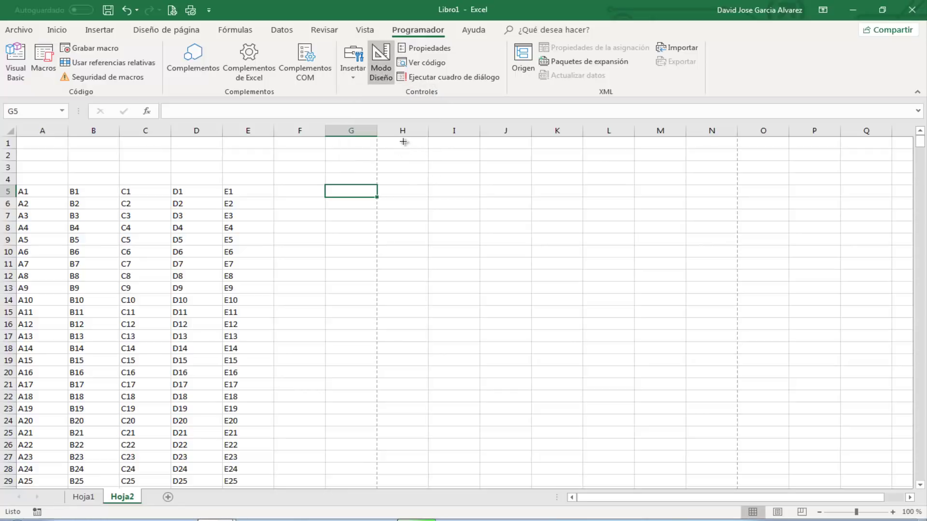
# Draw a command button over H1:I3 and set its Caption property to 'Configurar'
pyautogui.moveTo(404, 141); pyautogui.dragTo(479, 171)
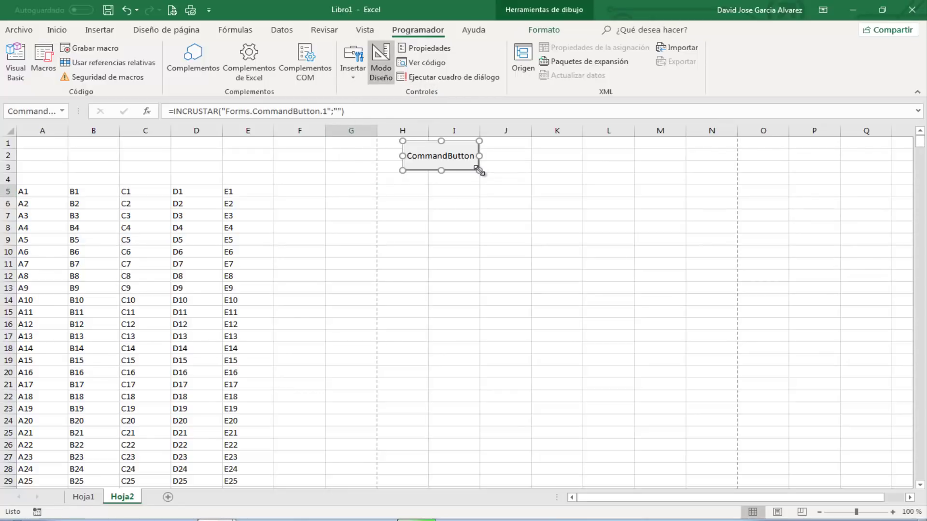
pyautogui.rightClick(457, 165)
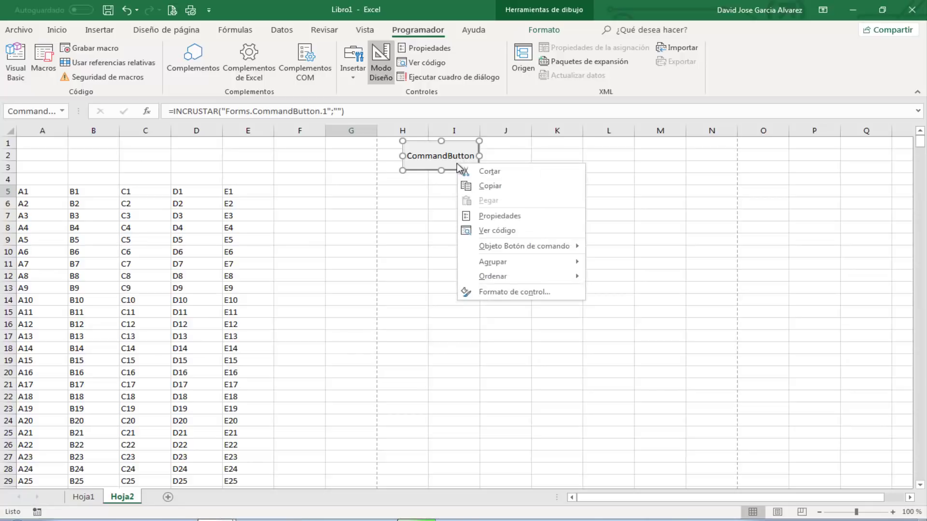
pyautogui.click(510, 217)
pyautogui.click(602, 316)
pyautogui.doubleClick(603, 316)
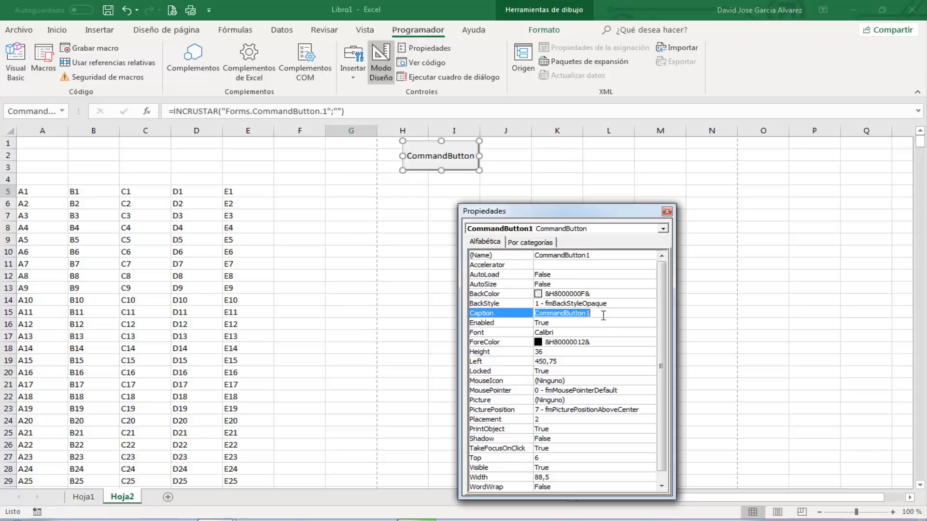
pyautogui.write('Conf')
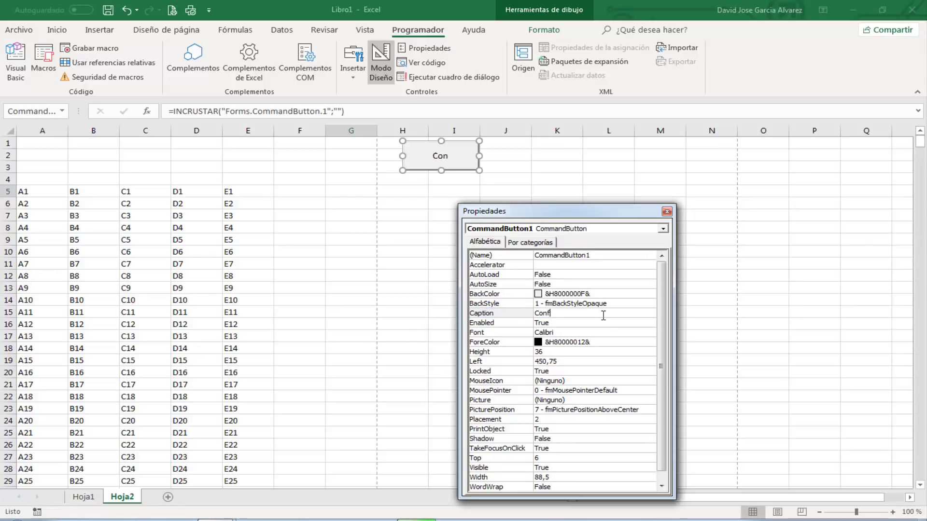
pyautogui.write('igurar')
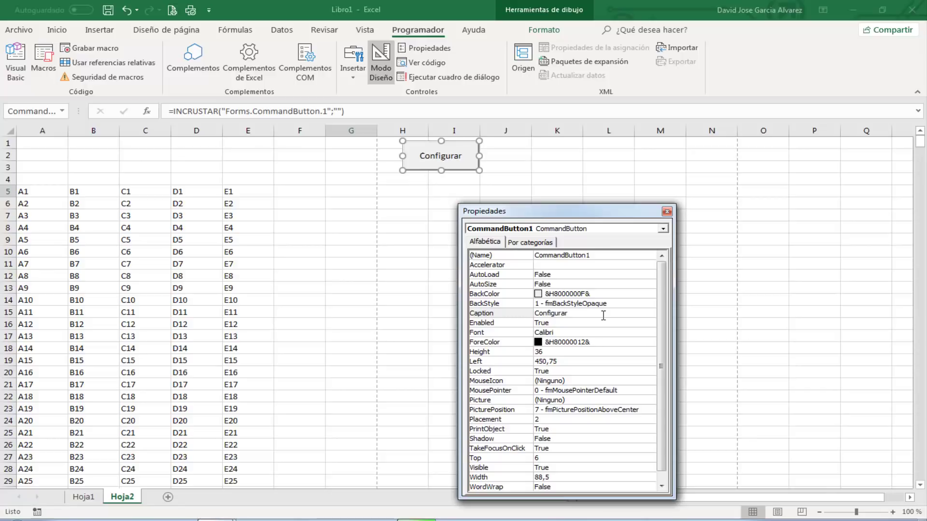
pyautogui.click(667, 211)
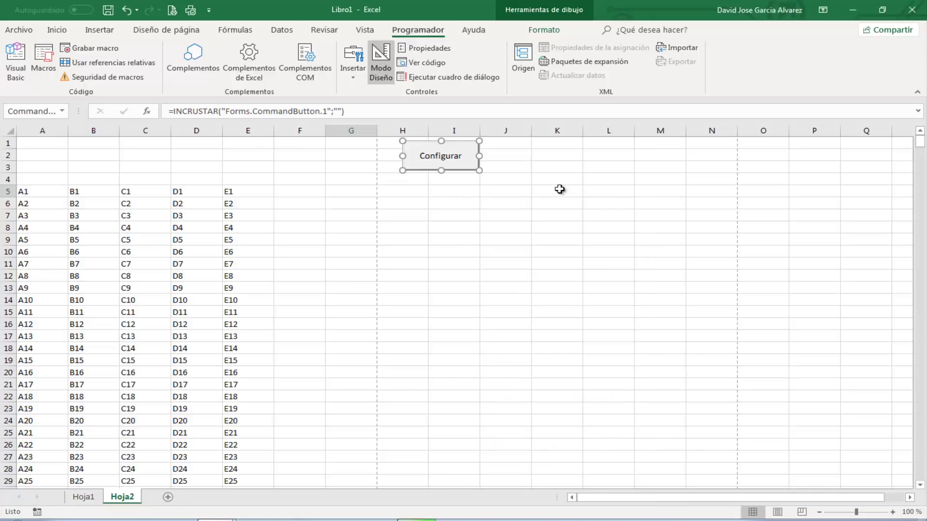
# Write Call Configurar inside the button's CommandButton1_Click procedure, then minimise the editor
pyautogui.rightClick(449, 157)
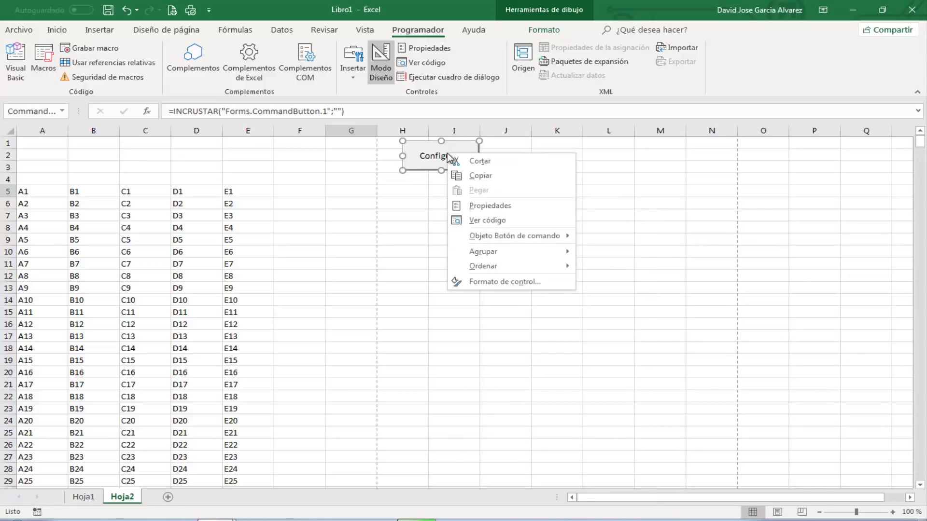
pyautogui.click(496, 220)
pyautogui.click(206, 94)
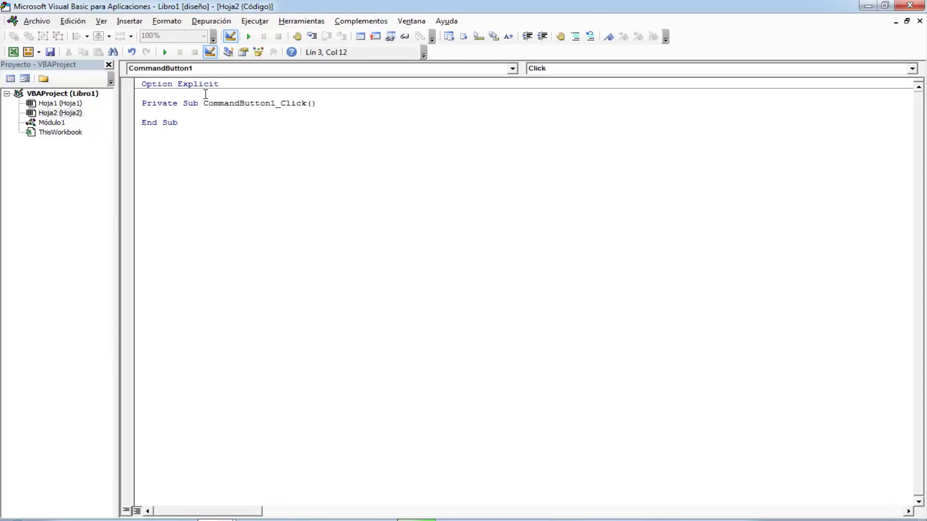
pyautogui.press('Delete')
pyautogui.press('Down')
pyautogui.press('Tab')
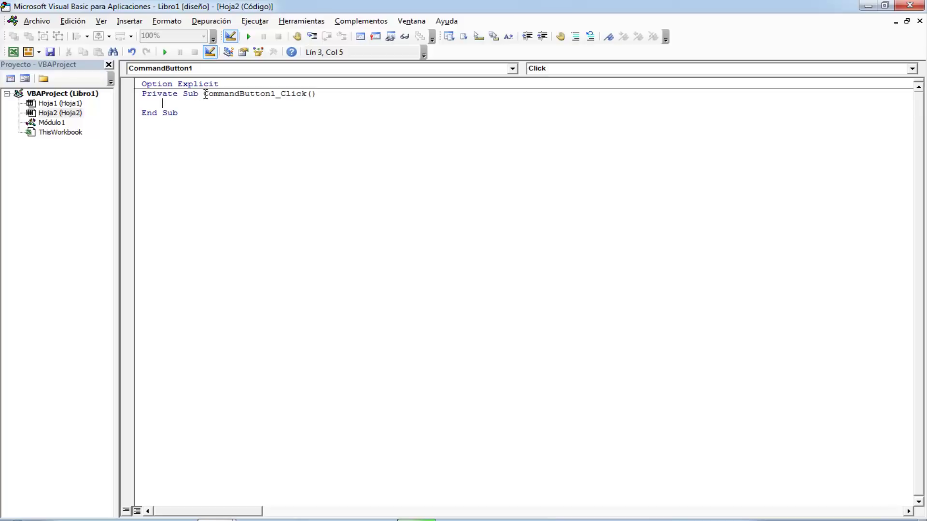
pyautogui.write('cal')
pyautogui.write('l configur')
pyautogui.press('BackSpace')
pyautogui.write('rar')
pyautogui.press('Down')
pyautogui.press('Up')
pyautogui.click(870, 7)
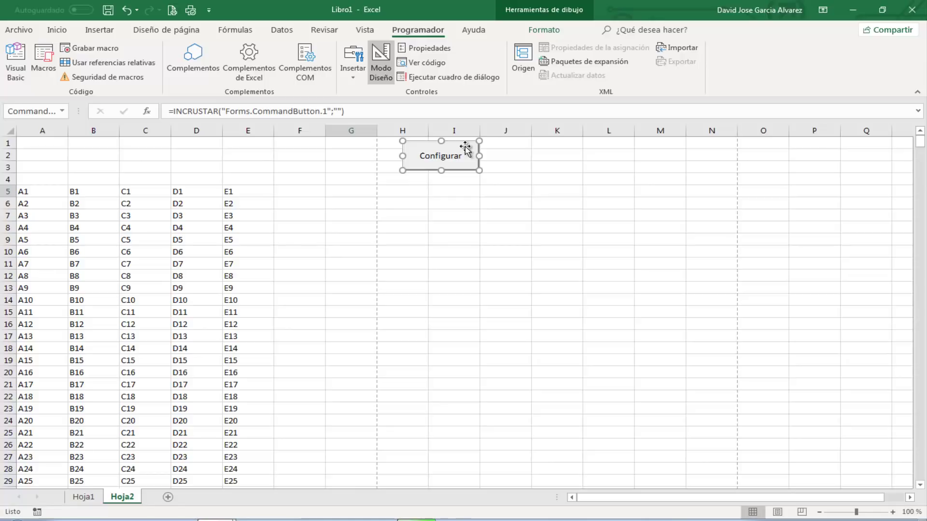
# Set the Configurar button to 'No mover ni cambiar tamaño' with Imprimir objeto unchecked, then exit Modo Diseño
pyautogui.rightClick(465, 147)
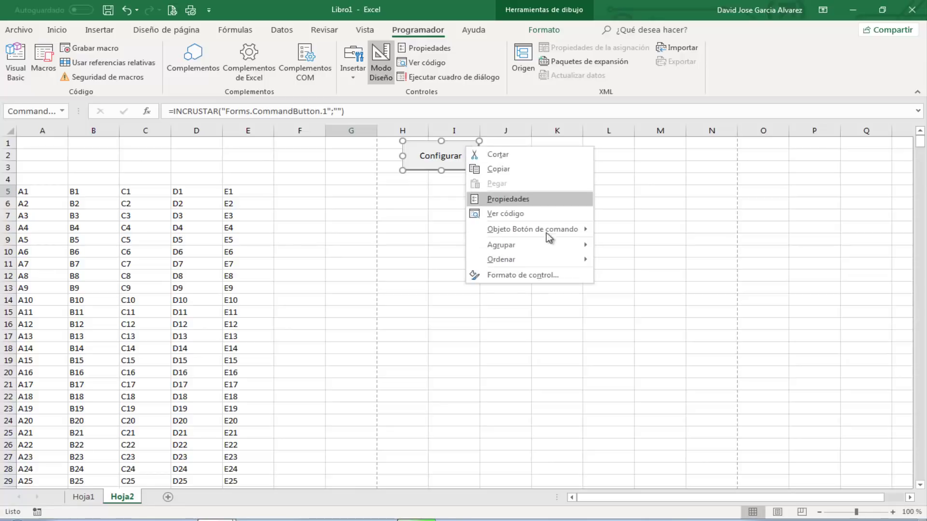
pyautogui.click(538, 275)
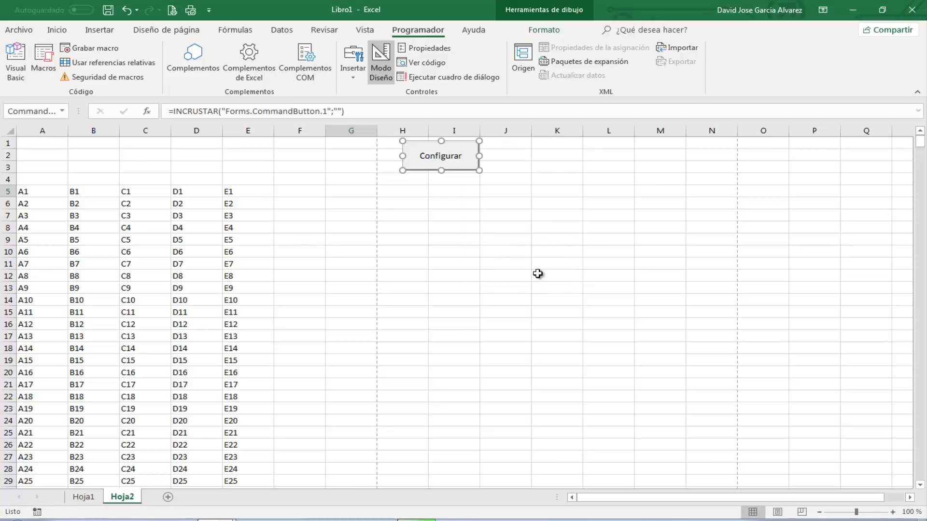
pyautogui.click(411, 140)
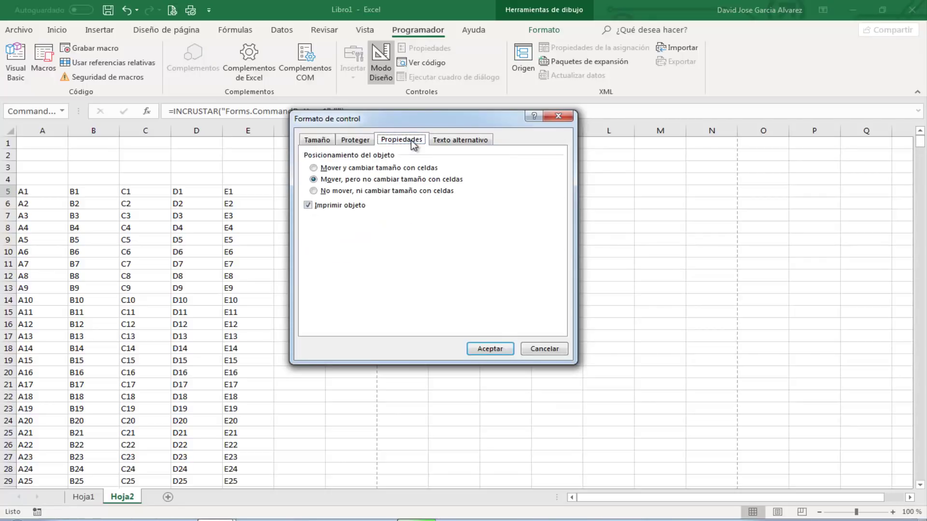
pyautogui.click(314, 191)
pyautogui.click(308, 205)
pyautogui.click(489, 349)
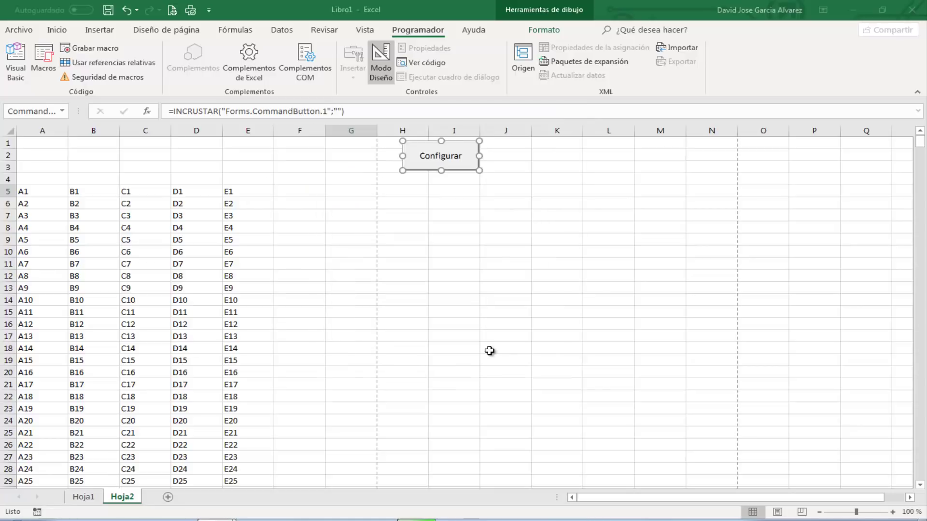
pyautogui.click(381, 72)
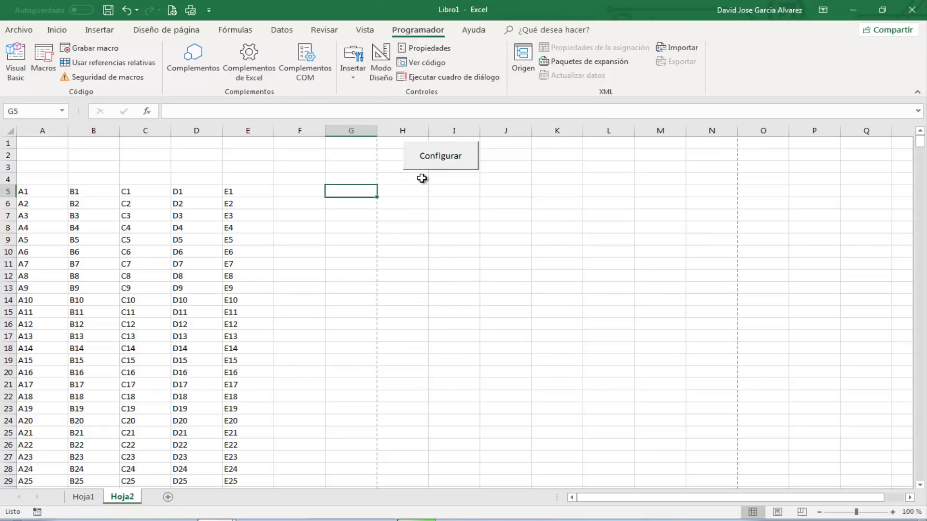
pyautogui.click(452, 157)
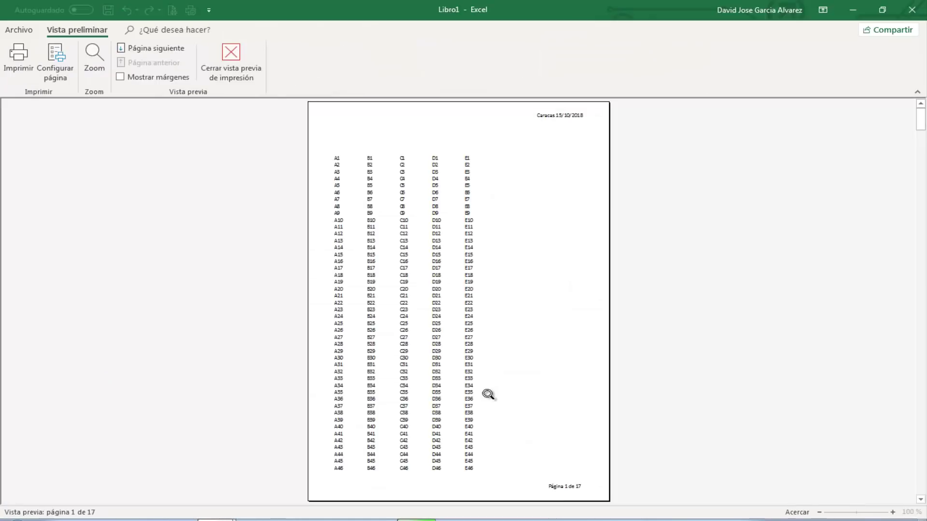
pyautogui.scroll(-1, 548, 439)
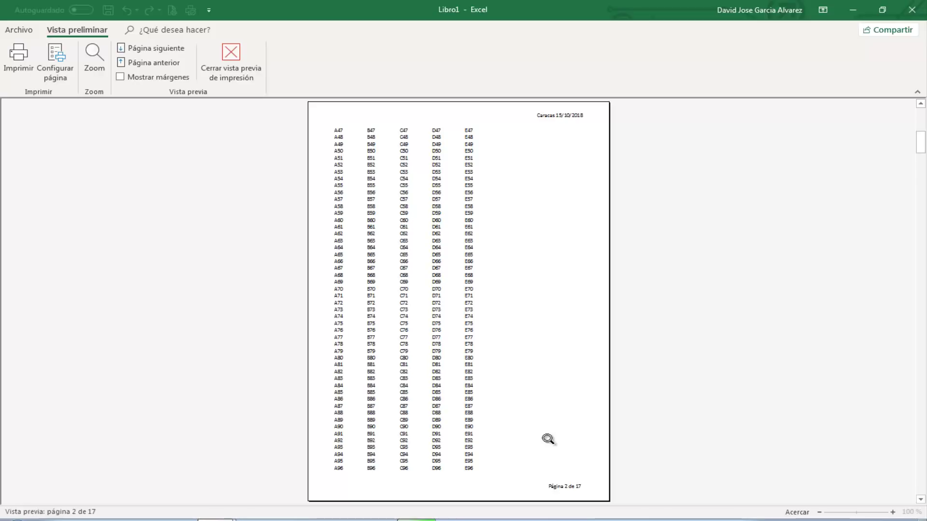
pyautogui.scroll(-3, 548, 439)
pyautogui.scroll(-1, 548, 439)
pyautogui.scroll(5, 547, 438)
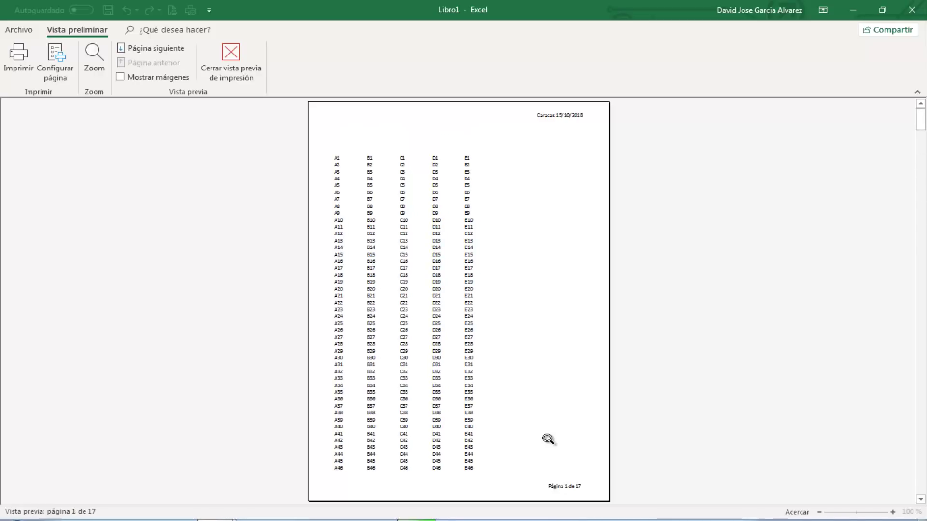
pyautogui.click(547, 440)
pyautogui.click(536, 404)
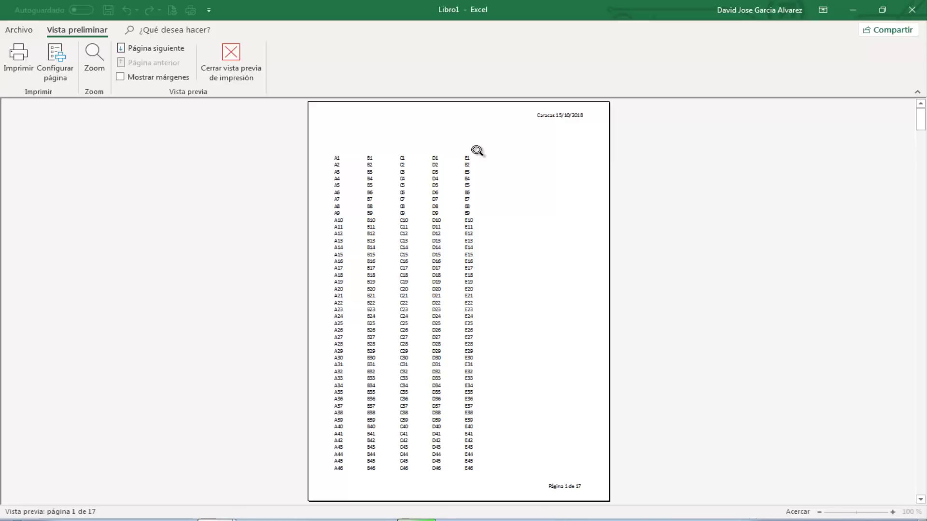
pyautogui.click(232, 65)
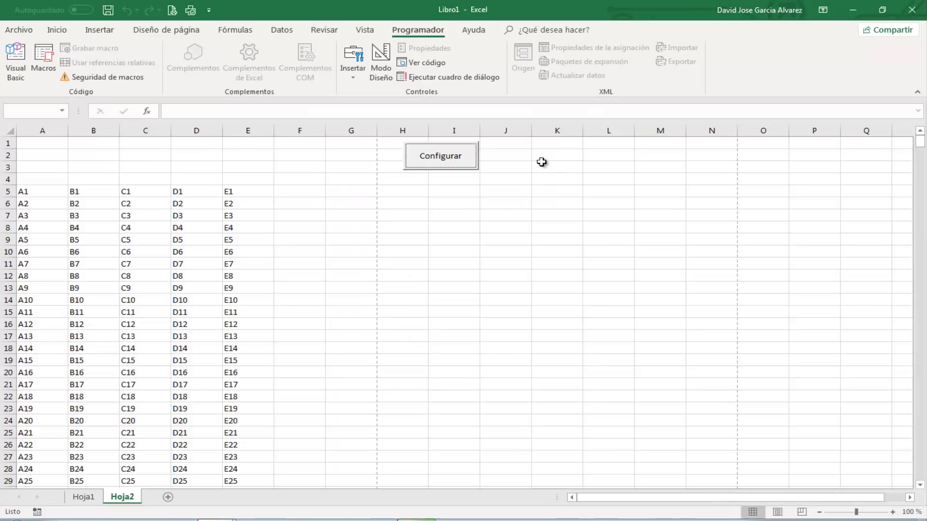